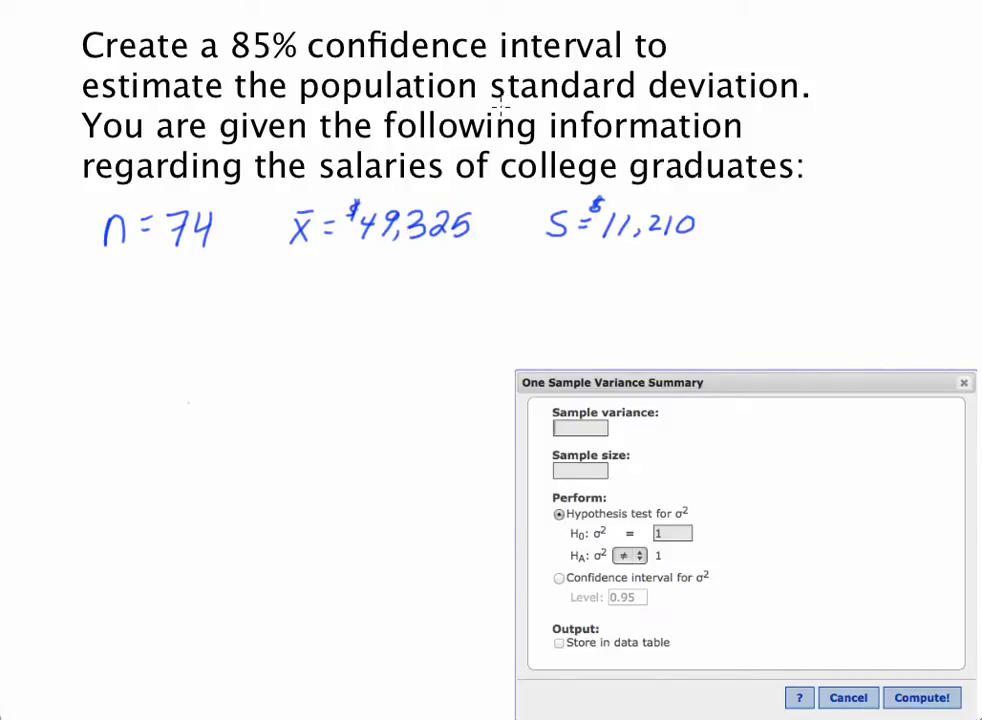
# Step: Annotate the problem in red: underline "standard deviation", circle the confidence interval option, and write "s² =" below an arrow from s
pyautogui.moveTo(492, 99); pyautogui.dragTo(785, 112)
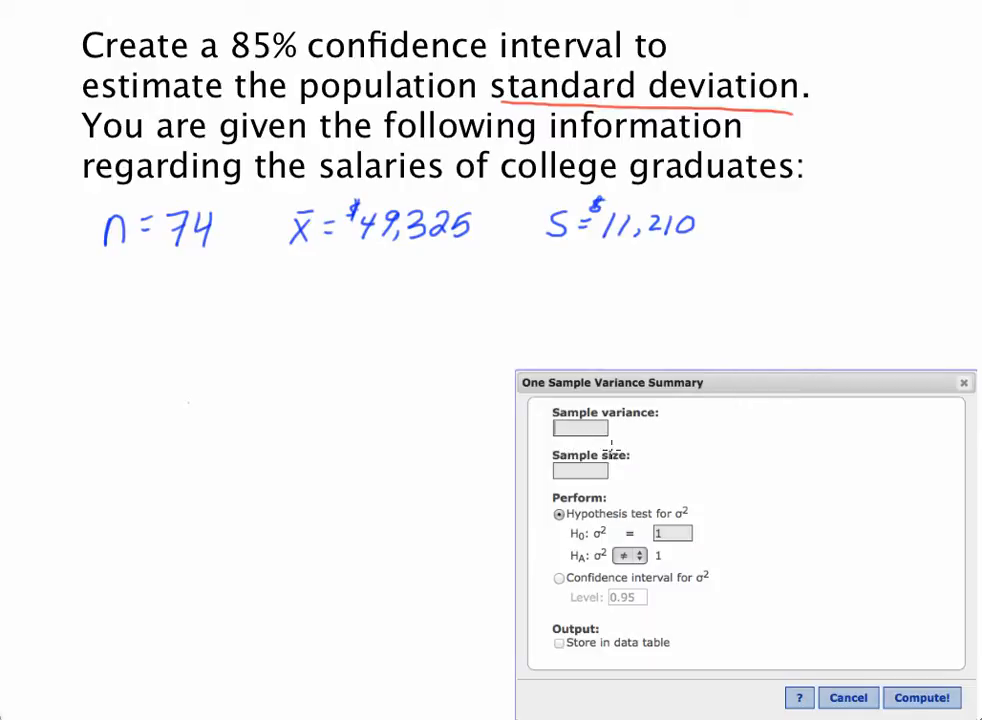
pyautogui.moveTo(563, 570)
pyautogui.mouseDown()
pyautogui.moveTo(540, 574)
pyautogui.moveTo(568, 588)
pyautogui.moveTo(573, 568)
pyautogui.mouseUp()
pyautogui.moveTo(604, 253)
pyautogui.mouseDown()
pyautogui.moveTo(595, 272)
pyautogui.moveTo(611, 256)
pyautogui.mouseUp()
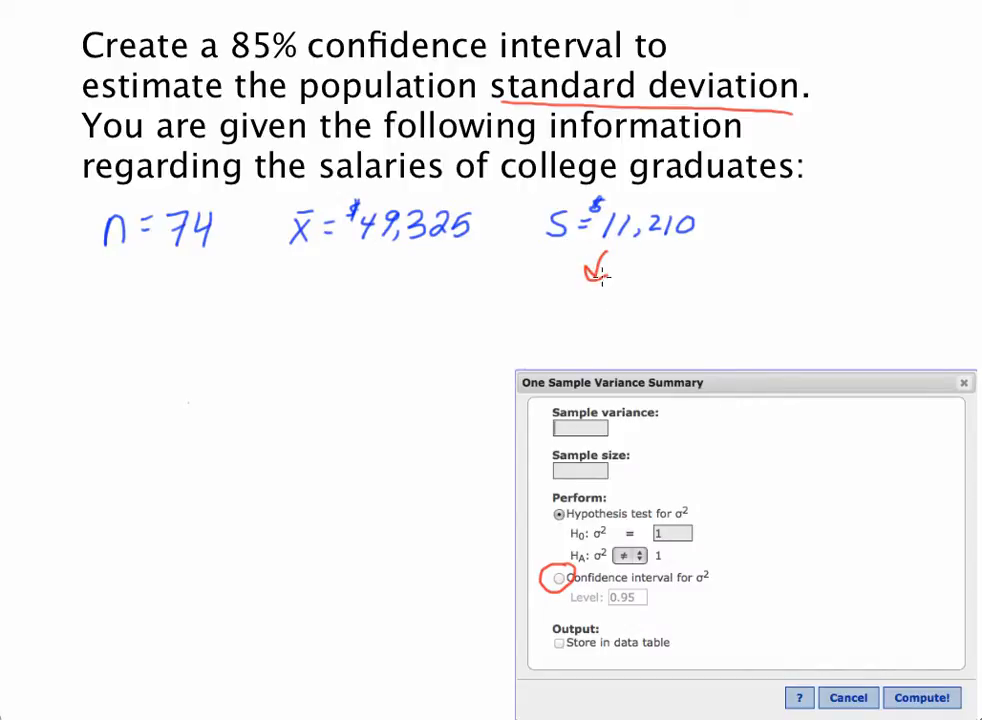
pyautogui.moveTo(540, 302)
pyautogui.mouseDown()
pyautogui.moveTo(520, 320)
pyautogui.moveTo(557, 306)
pyautogui.moveTo(576, 315)
pyautogui.mouseUp()
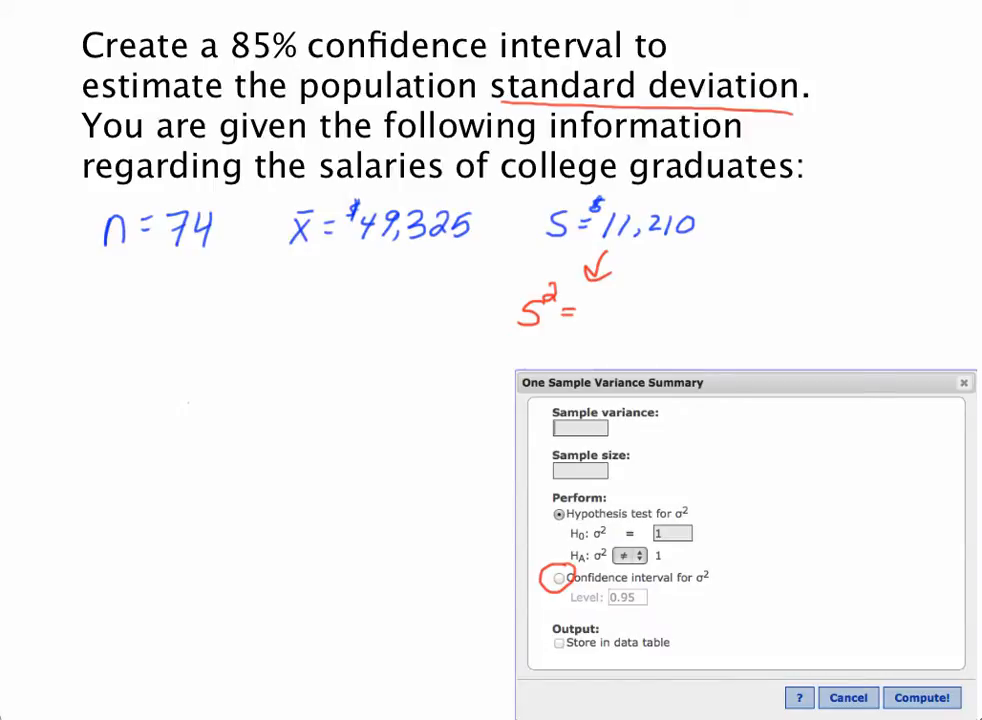
# Step: Switch to the TI-84 calculator and compute the sample variance as 11210 squared
pyautogui.press('super+Tab')
pyautogui.click(352, 623)
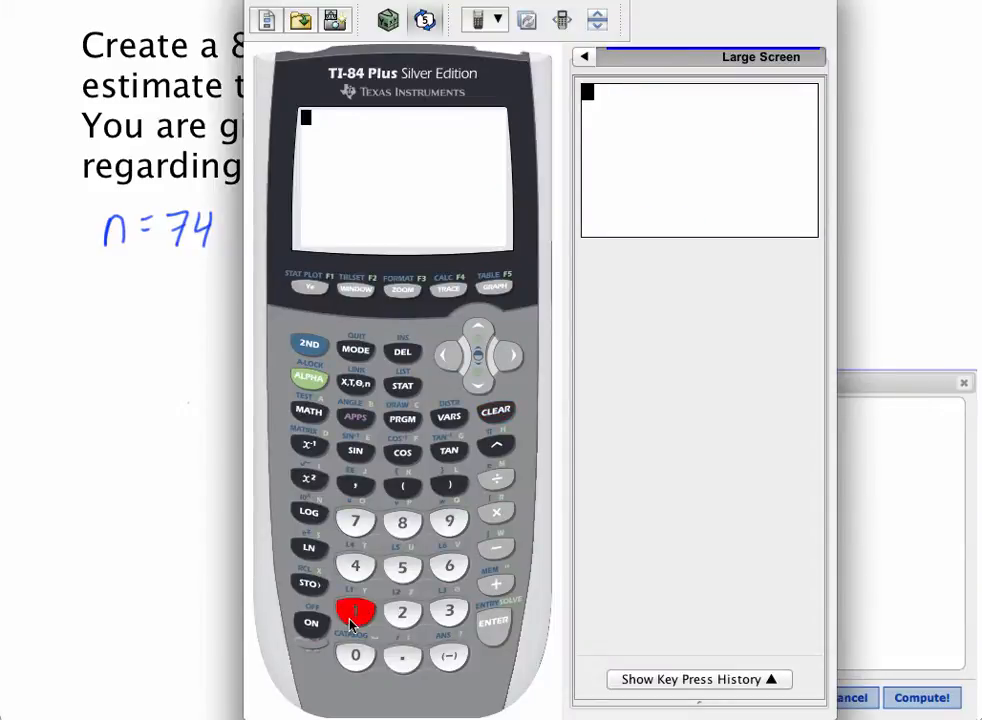
pyautogui.click(352, 623)
pyautogui.click(400, 616)
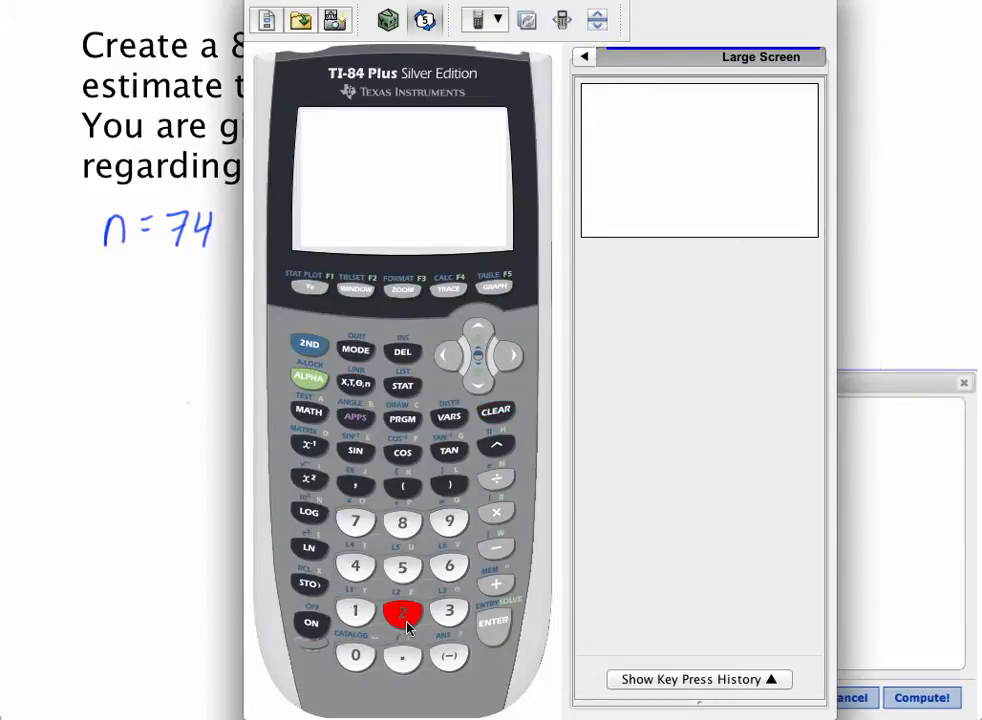
pyautogui.click(353, 618)
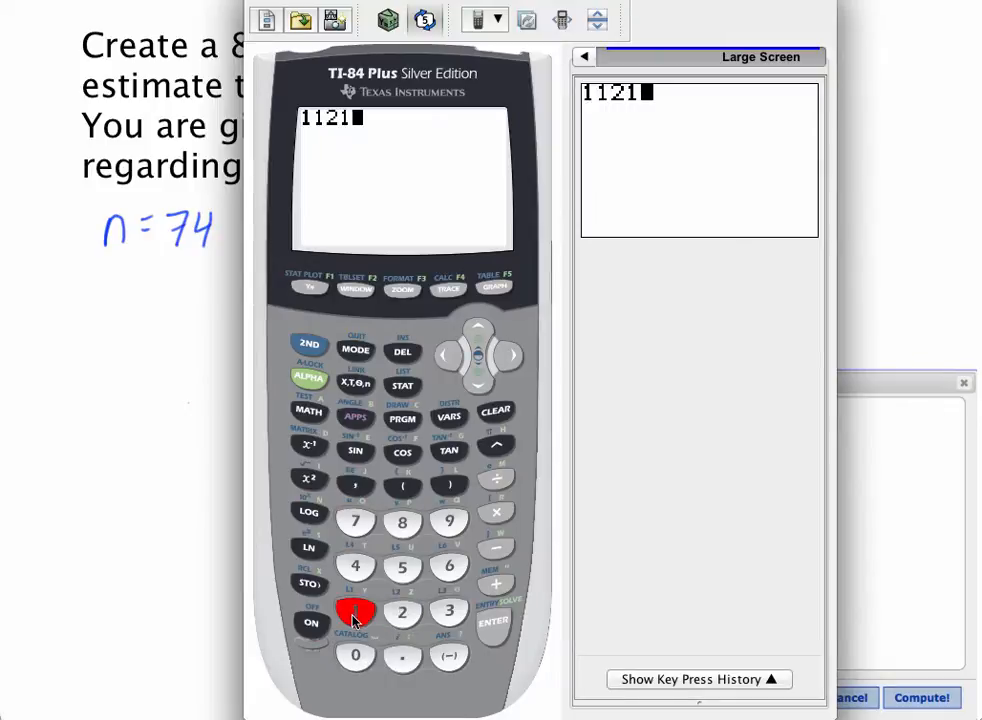
pyautogui.click(355, 656)
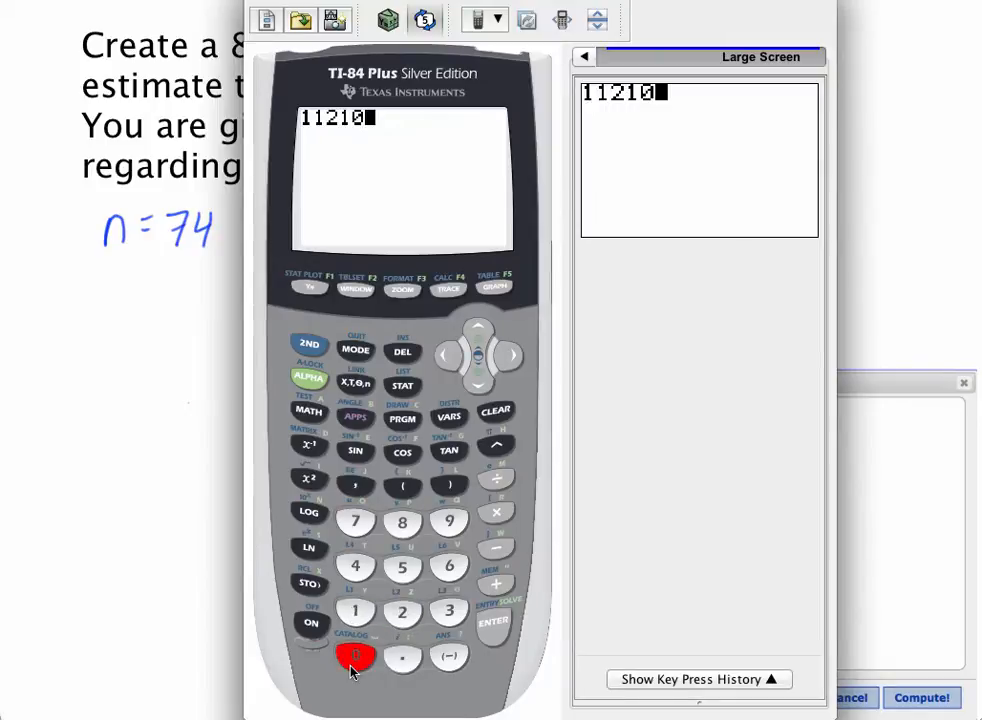
pyautogui.click(309, 484)
pyautogui.click(495, 626)
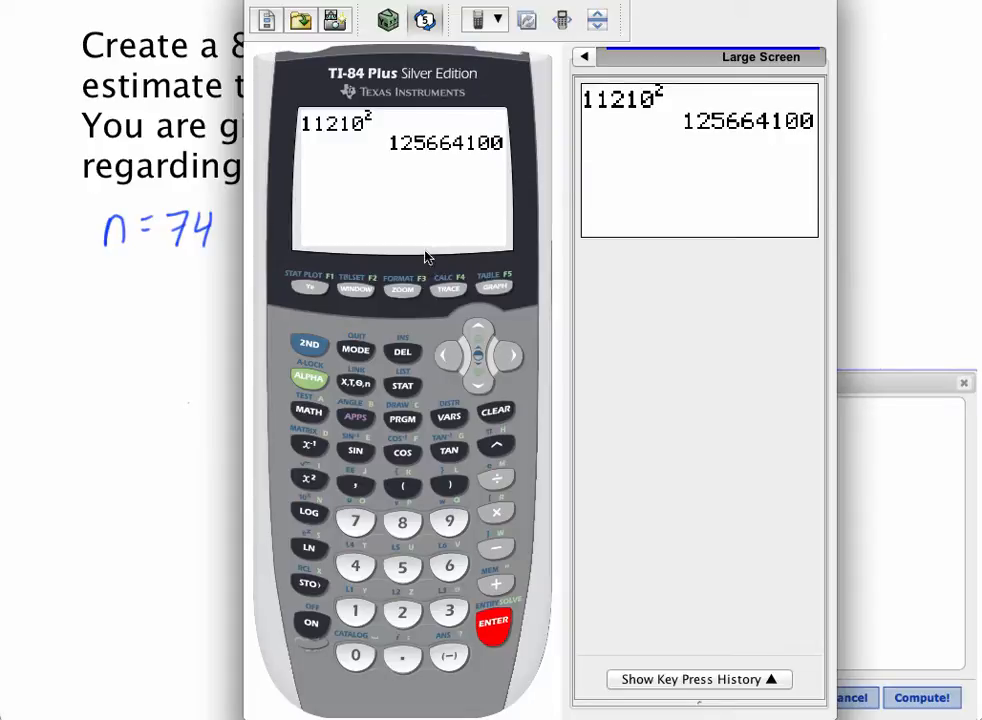
# Step: Return to the whiteboard and write 125,664,100 as the value of s², checking the digits on the calculator
pyautogui.click(213, 311)
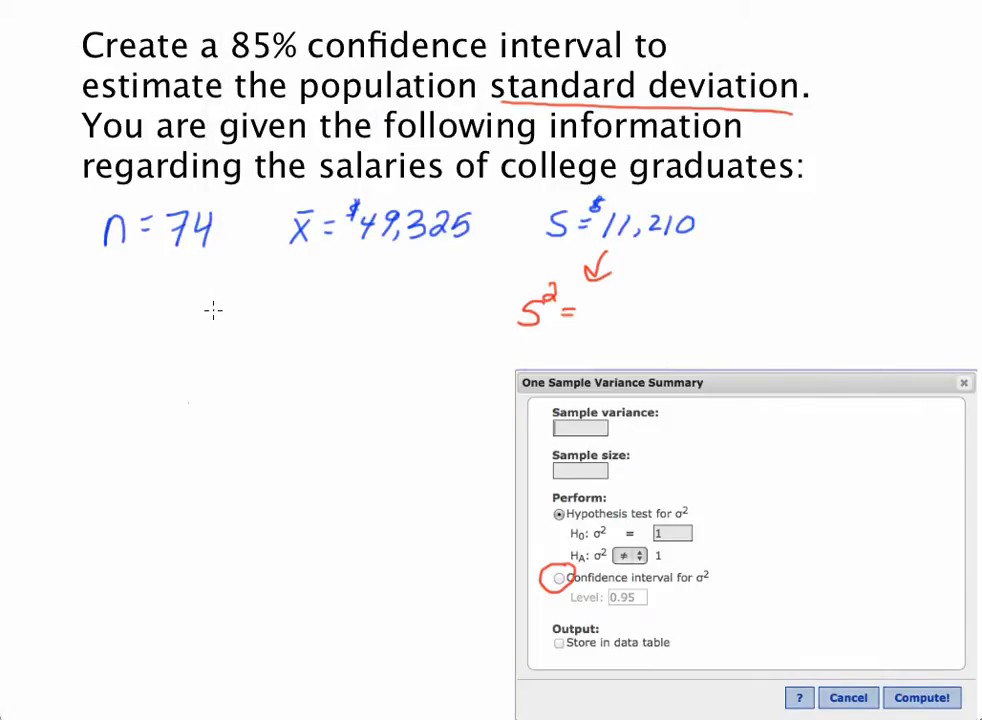
pyautogui.moveTo(597, 297)
pyautogui.mouseDown()
pyautogui.moveTo(595, 318)
pyautogui.moveTo(630, 318)
pyautogui.moveTo(650, 299)
pyautogui.moveTo(663, 316)
pyautogui.moveTo(686, 316)
pyautogui.moveTo(687, 307)
pyautogui.mouseUp()
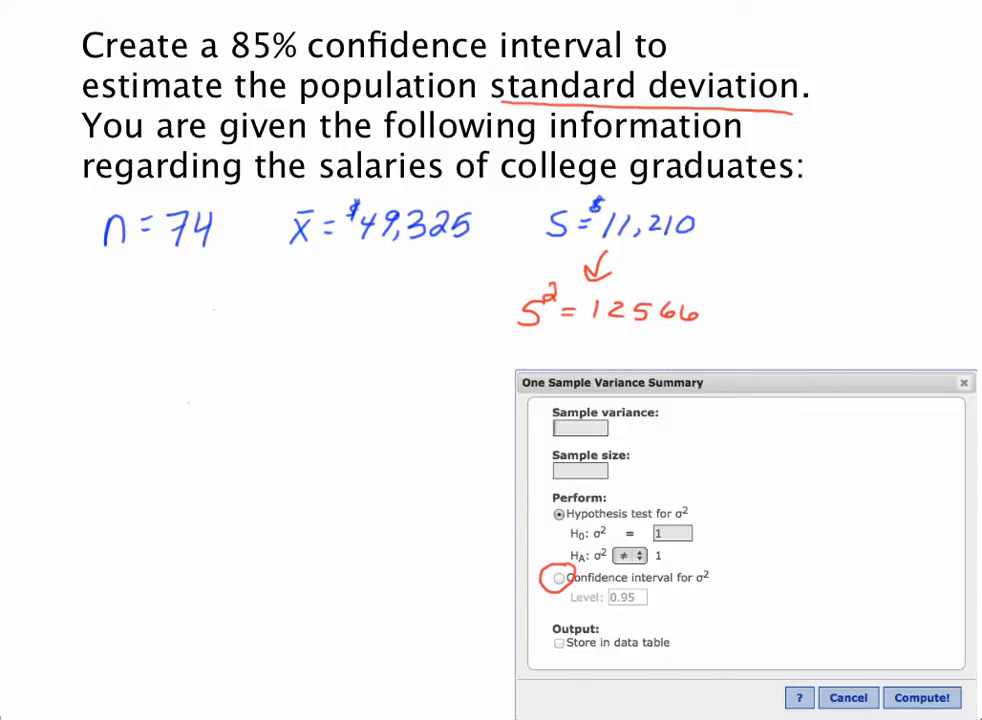
pyautogui.press('super+Tab')
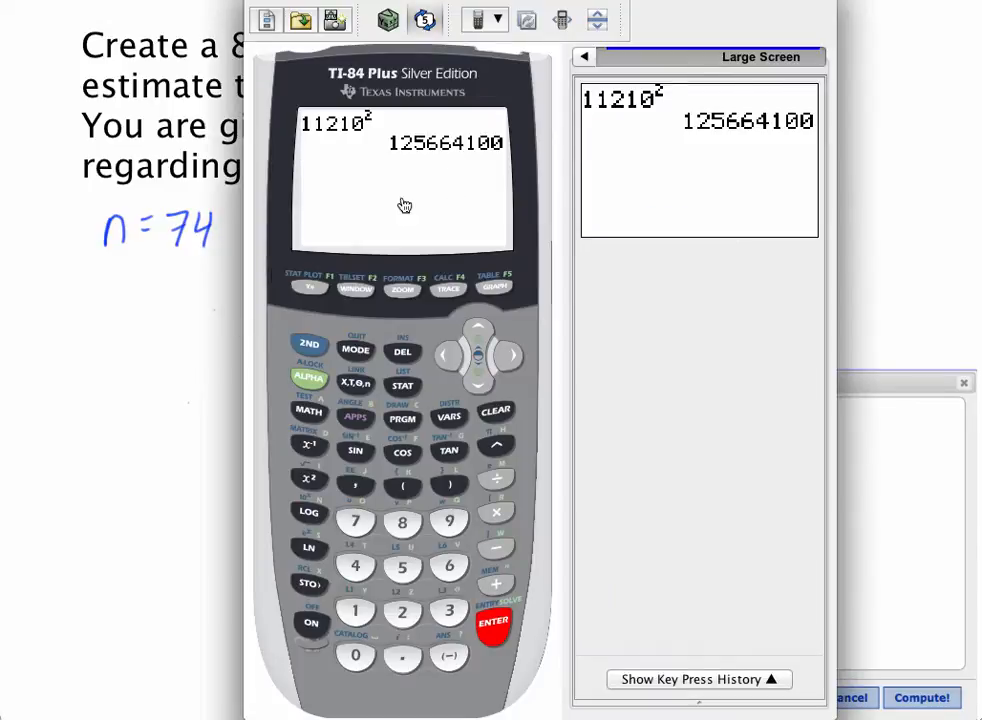
pyautogui.click(188, 404)
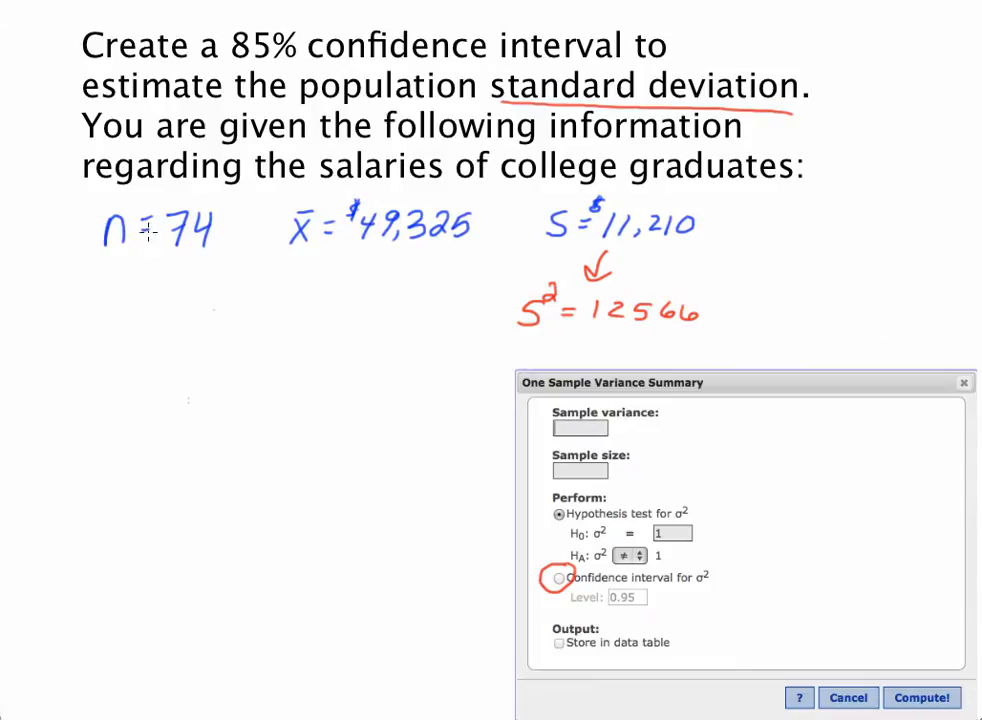
pyautogui.moveTo(706, 307)
pyautogui.mouseDown()
pyautogui.moveTo(730, 305)
pyautogui.moveTo(729, 318)
pyautogui.moveTo(766, 307)
pyautogui.moveTo(715, 321)
pyautogui.mouseUp()
pyautogui.moveTo(634, 310); pyautogui.dragTo(630, 321)
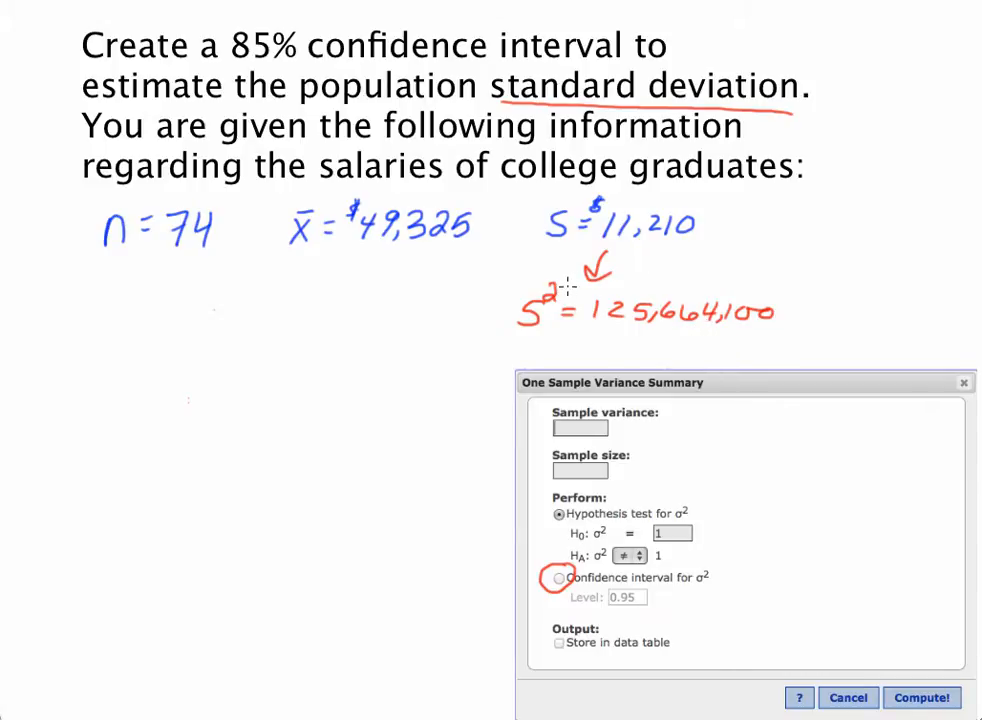
# Step: Draw arrows from s² and n to the sample variance and sample size boxes, and replace the 0.95 level with handwritten 0.85
pyautogui.moveTo(637, 326)
pyautogui.mouseDown()
pyautogui.moveTo(577, 424)
pyautogui.moveTo(587, 410)
pyautogui.mouseUp()
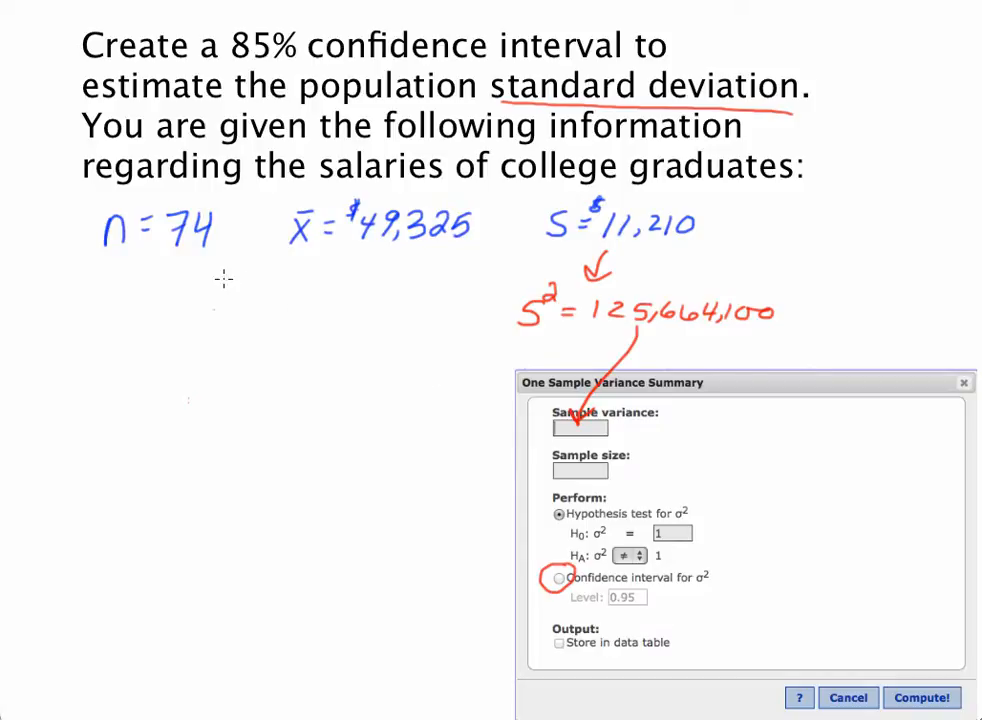
pyautogui.moveTo(200, 261)
pyautogui.mouseDown()
pyautogui.moveTo(291, 349)
pyautogui.moveTo(412, 421)
pyautogui.moveTo(569, 468)
pyautogui.moveTo(566, 476)
pyautogui.mouseUp()
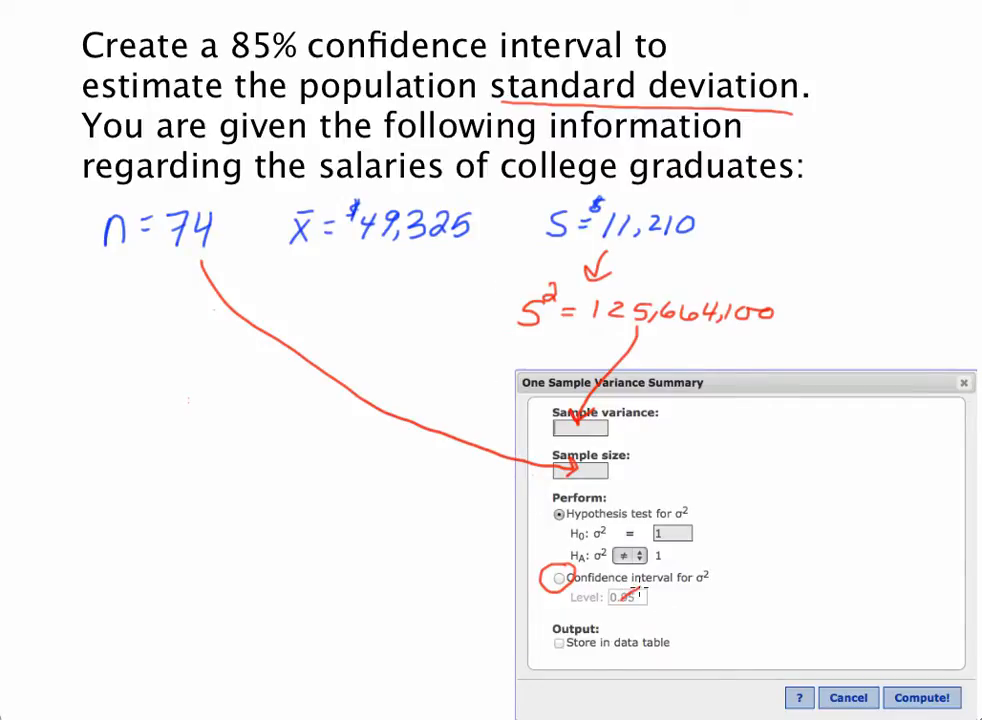
pyautogui.moveTo(608, 602)
pyautogui.mouseDown()
pyautogui.moveTo(641, 589)
pyautogui.moveTo(705, 592)
pyautogui.mouseUp()
pyautogui.click(670, 599)
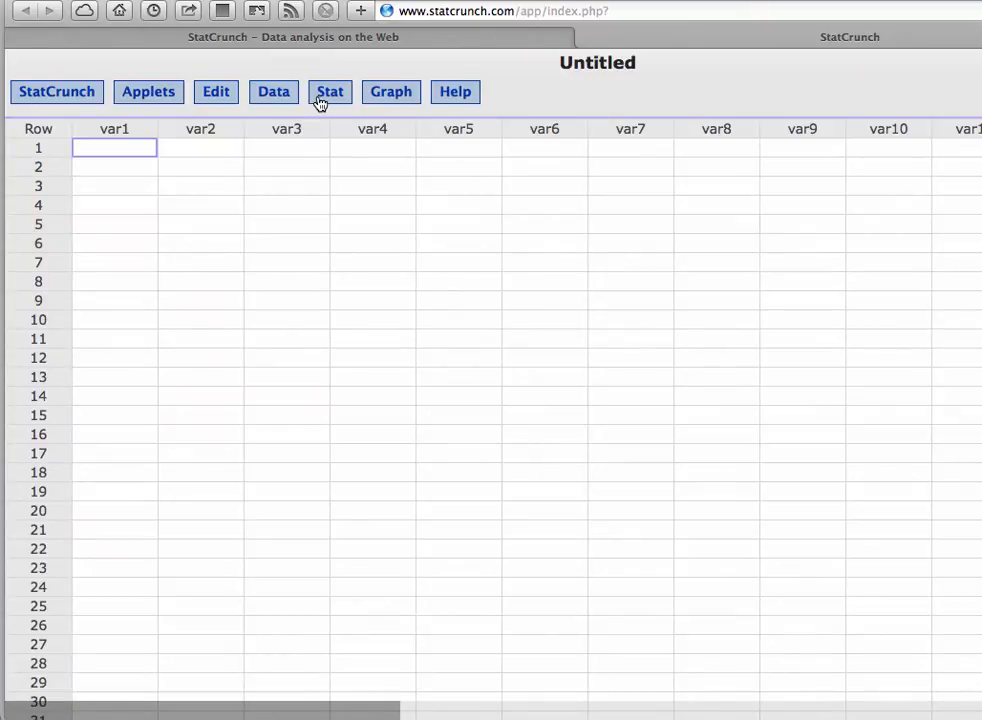
# Step: In StatCrunch, open the one-sample variance calculation from summary data and enter a sample variance of 125664100
pyautogui.click(322, 100)
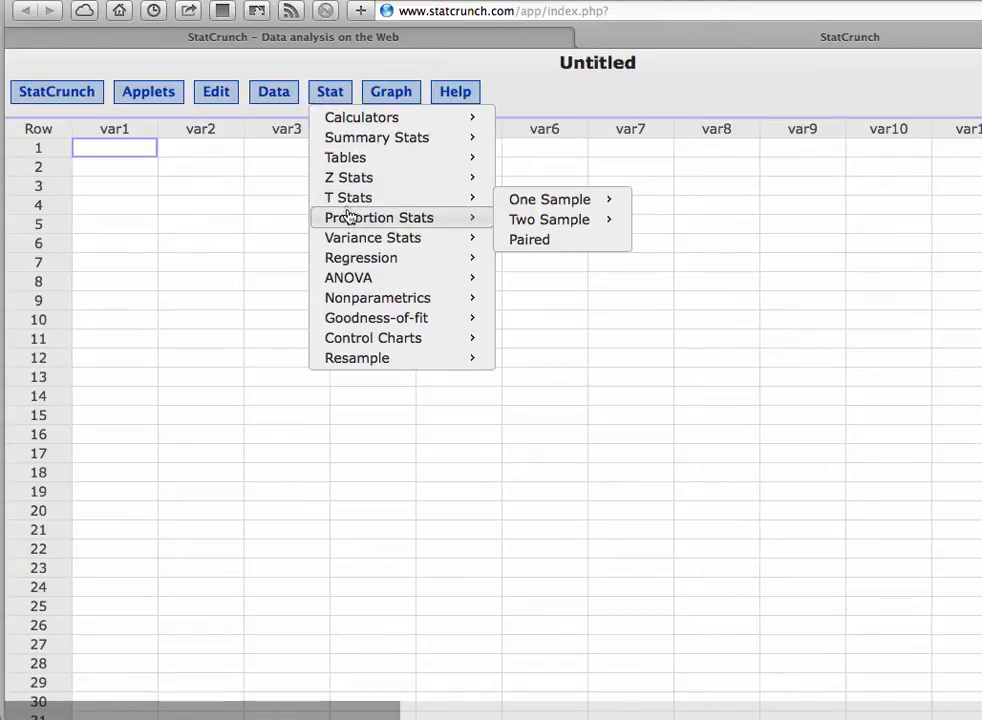
pyautogui.moveTo(355, 241)
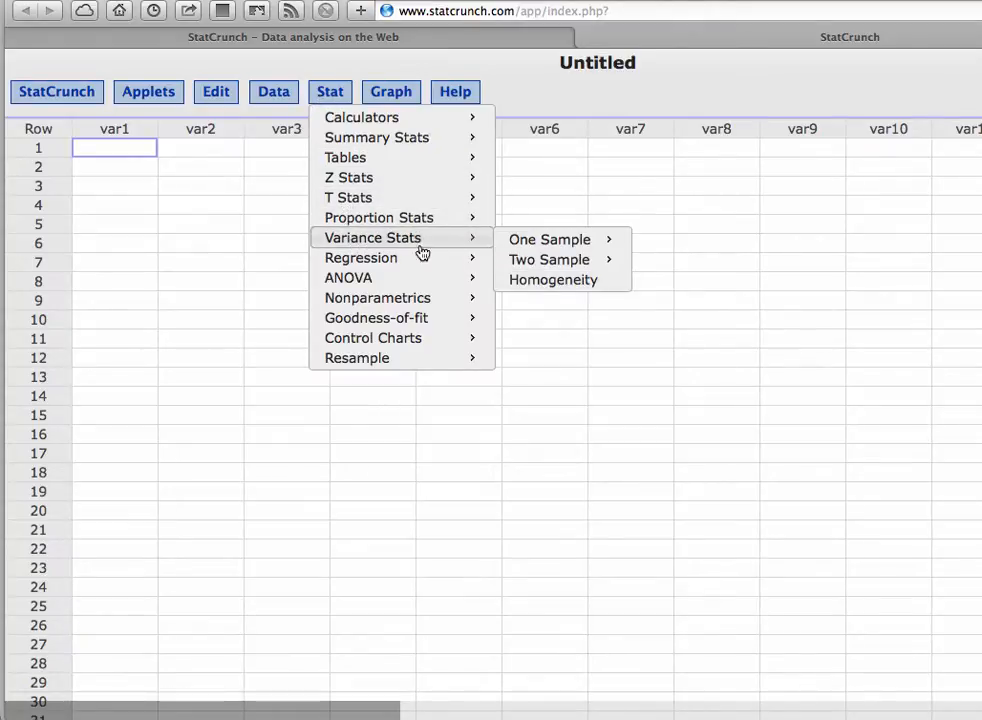
pyautogui.moveTo(560, 244)
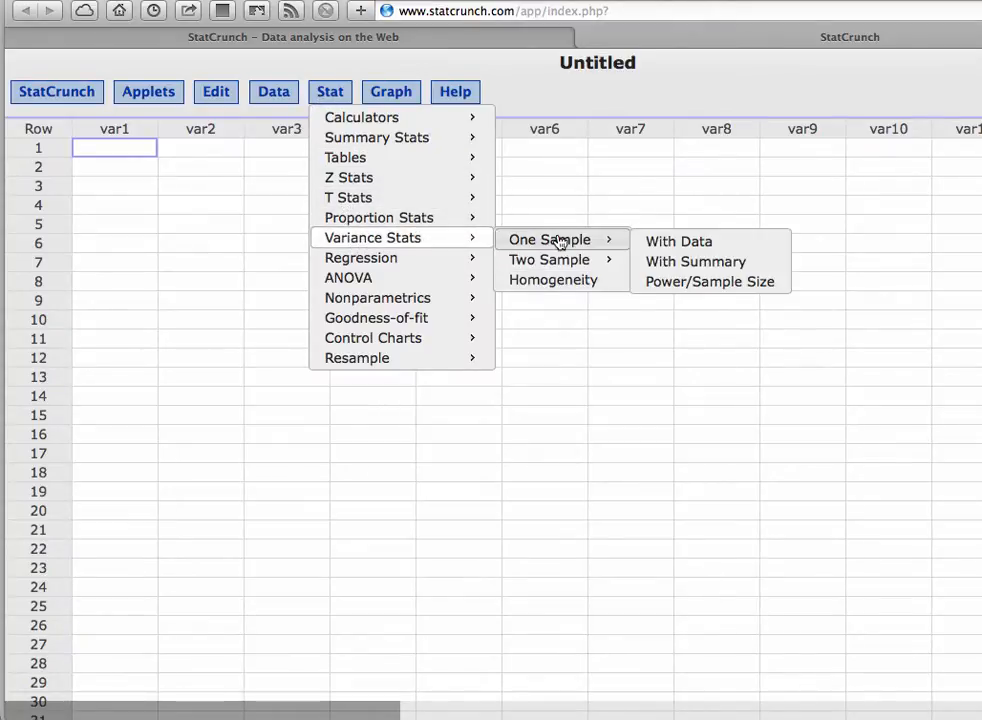
pyautogui.click(665, 263)
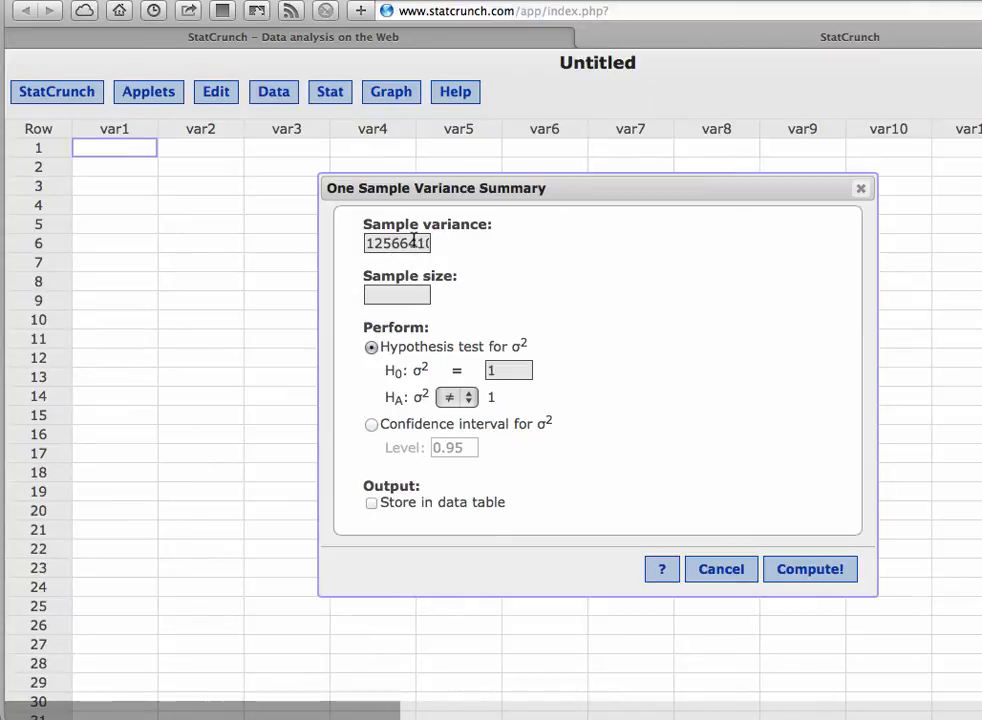
# Step: Set the sample size to 74 and compute a confidence interval for σ² at level 0.85
pyautogui.click(402, 293)
pyautogui.write('74')
pyautogui.click(372, 424)
pyautogui.click(447, 447)
pyautogui.press('BackSpace')
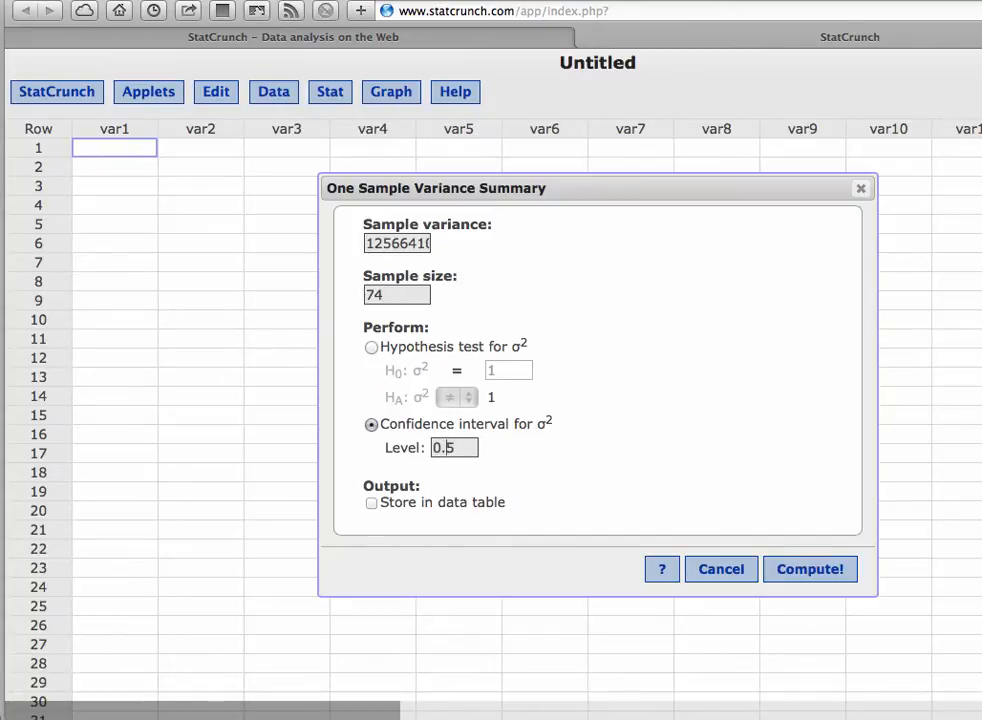
pyautogui.write('8')
pyautogui.click(810, 584)
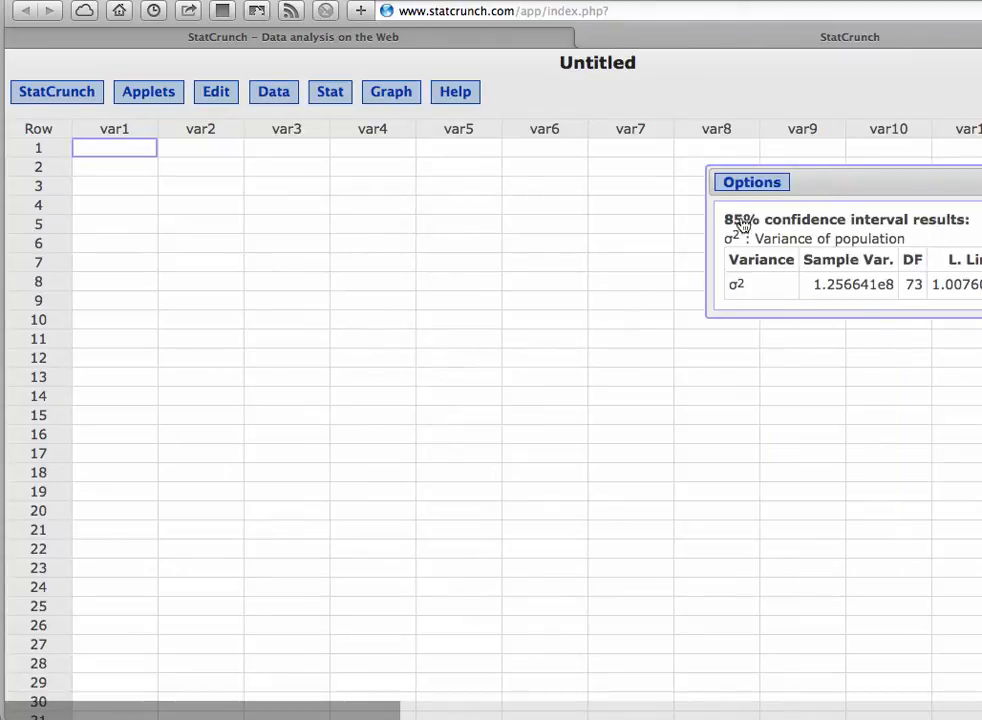
# Step: Bring the whole confidence interval results window into view and examine the lower and upper limits
pyautogui.moveTo(840, 182); pyautogui.dragTo(408, 245)
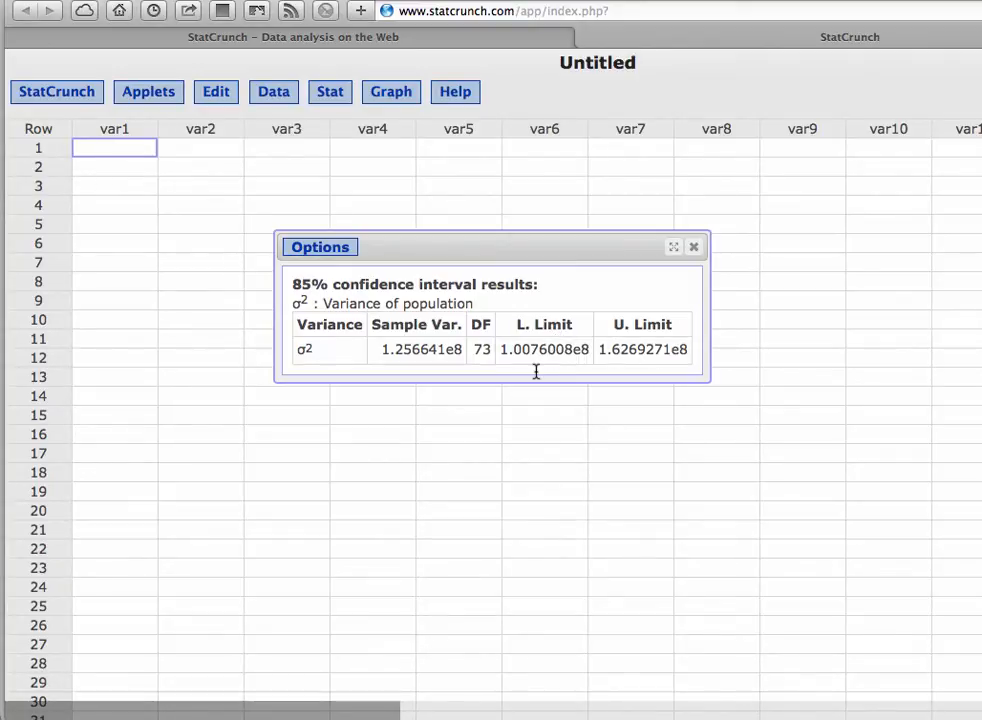
pyautogui.doubleClick(511, 354)
pyautogui.click(521, 357)
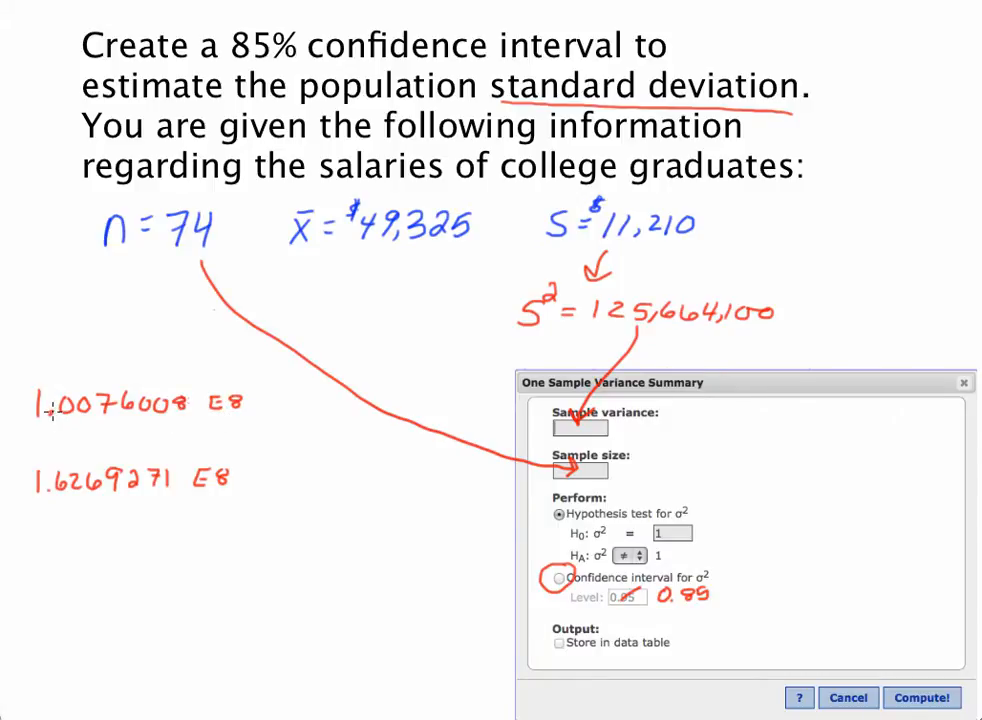
# Step: On the whiteboard, convert the limits from scientific notation, writing 100,760,080 and 162,692,710 in green
pyautogui.moveTo(46, 412); pyautogui.dragTo(206, 418)
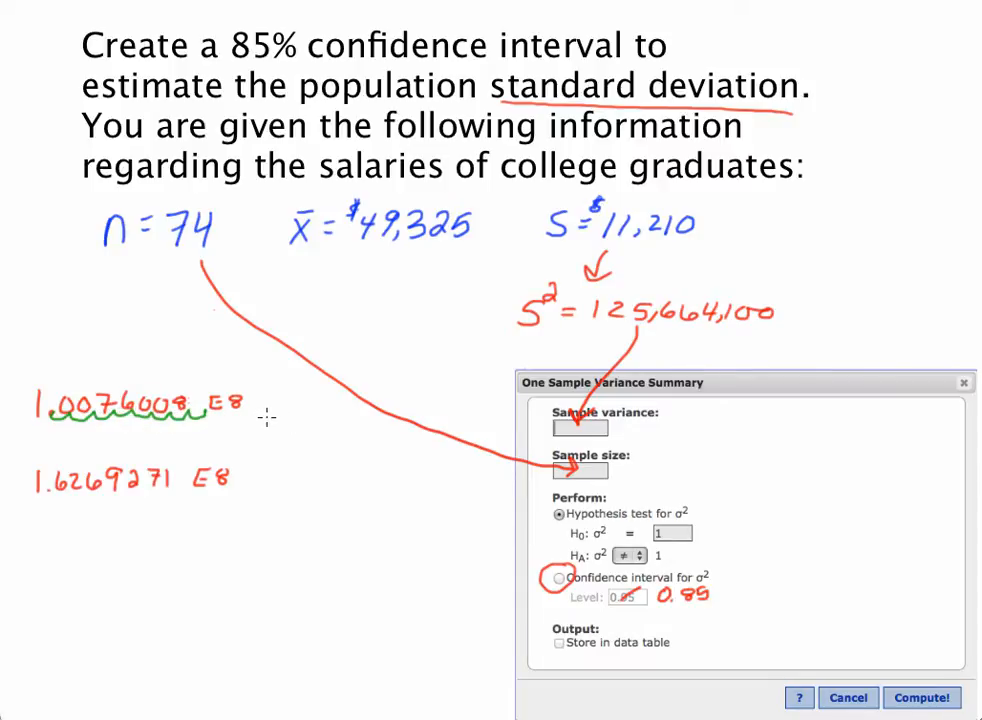
pyautogui.moveTo(266, 415)
pyautogui.mouseDown()
pyautogui.moveTo(266, 433)
pyautogui.moveTo(277, 417)
pyautogui.moveTo(320, 434)
pyautogui.moveTo(357, 421)
pyautogui.moveTo(386, 430)
pyautogui.moveTo(396, 418)
pyautogui.mouseUp()
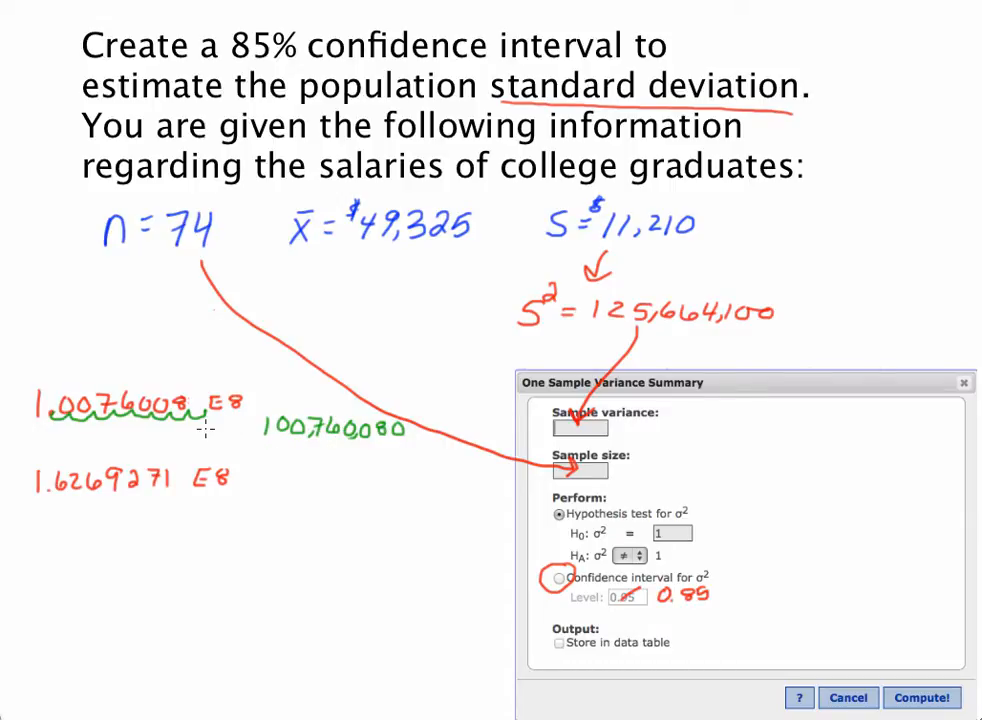
pyautogui.click(45, 486)
pyautogui.moveTo(231, 503)
pyautogui.mouseDown()
pyautogui.moveTo(230, 516)
pyautogui.moveTo(252, 507)
pyautogui.moveTo(280, 518)
pyautogui.moveTo(313, 495)
pyautogui.moveTo(316, 514)
pyautogui.moveTo(342, 519)
pyautogui.moveTo(386, 512)
pyautogui.moveTo(393, 500)
pyautogui.mouseUp()
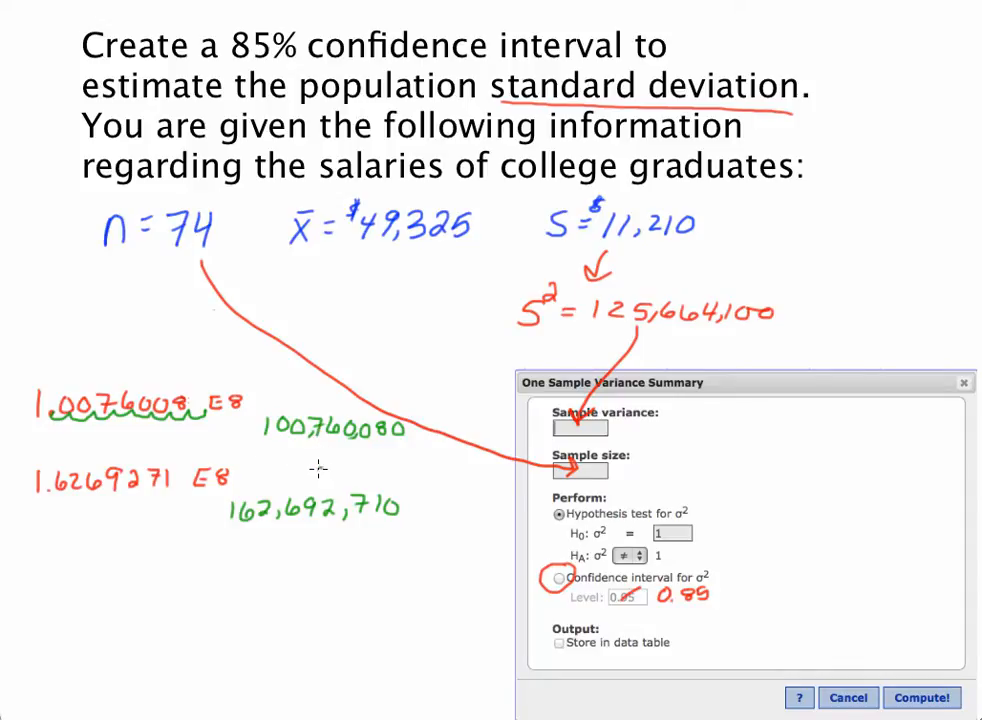
# Step: Write σ² between the two limits, draw square root signs over all three, and add "< σ <" below them
pyautogui.moveTo(321, 468)
pyautogui.mouseDown()
pyautogui.moveTo(327, 475)
pyautogui.moveTo(346, 459)
pyautogui.moveTo(352, 467)
pyautogui.moveTo(323, 448)
pyautogui.moveTo(328, 486)
pyautogui.mouseUp()
pyautogui.moveTo(246, 432)
pyautogui.mouseDown()
pyautogui.moveTo(300, 409)
pyautogui.moveTo(389, 408)
pyautogui.mouseUp()
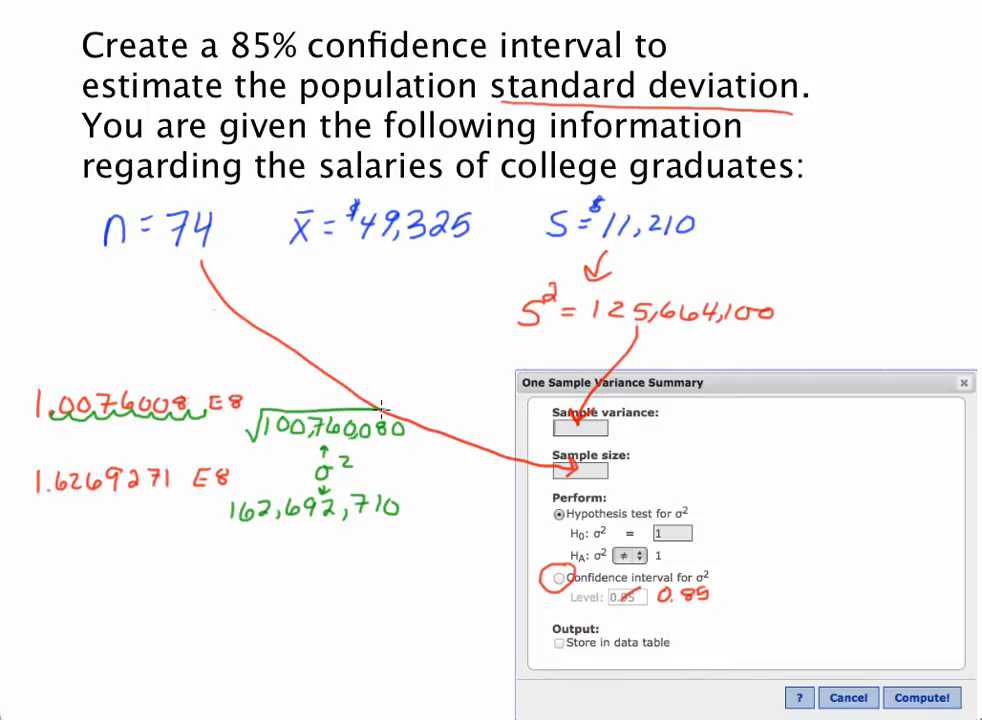
pyautogui.moveTo(208, 511)
pyautogui.mouseDown()
pyautogui.moveTo(228, 491)
pyautogui.moveTo(323, 489)
pyautogui.moveTo(303, 480)
pyautogui.moveTo(310, 455)
pyautogui.moveTo(348, 455)
pyautogui.mouseUp()
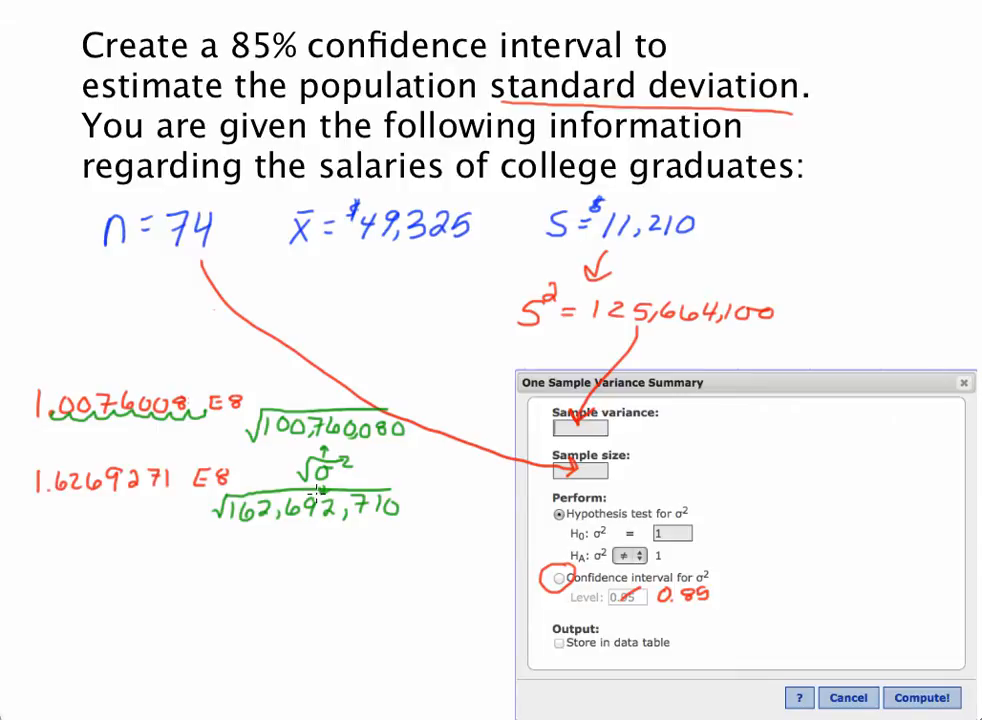
pyautogui.moveTo(221, 590); pyautogui.dragTo(267, 598)
pyautogui.moveTo(190, 586); pyautogui.dragTo(190, 601)
# Step: Switch to the TI-84 calculator and move its window clear of the handwritten limits
pyautogui.hotkey('alt', 'Tab')
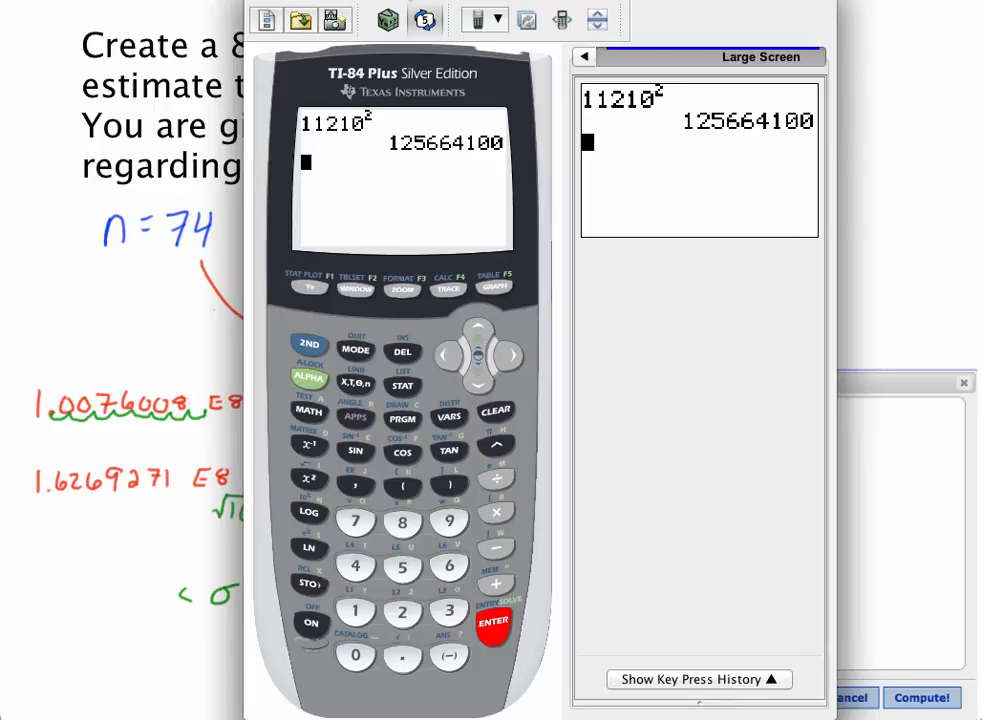
pyautogui.moveTo(417, 0); pyautogui.dragTo(584, 0)
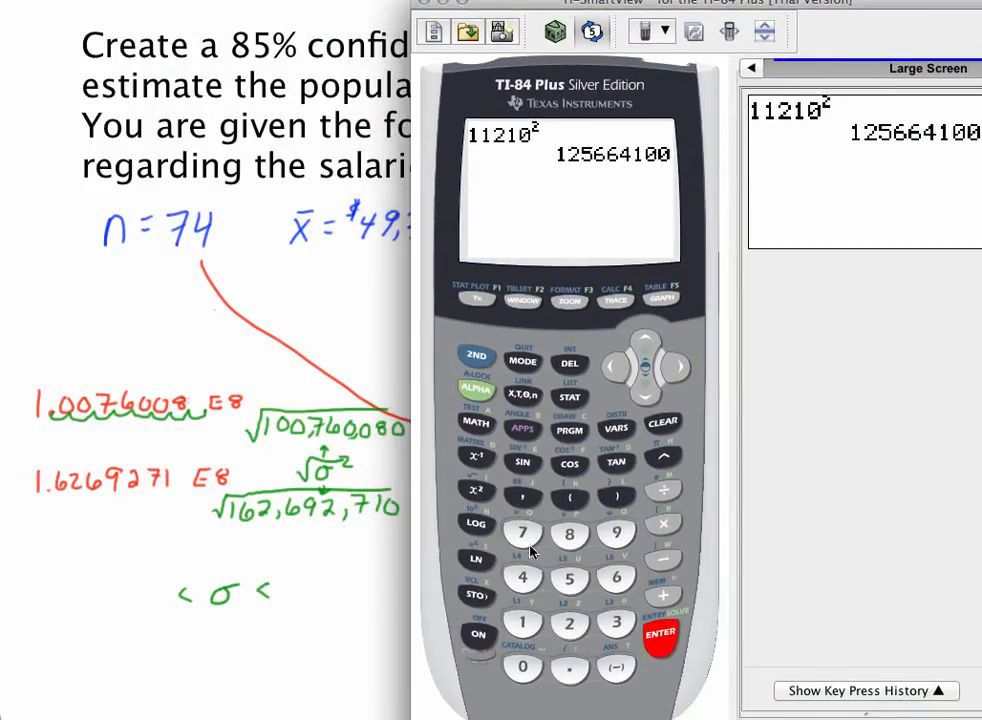
pyautogui.click(522, 622)
pyautogui.click(522, 668)
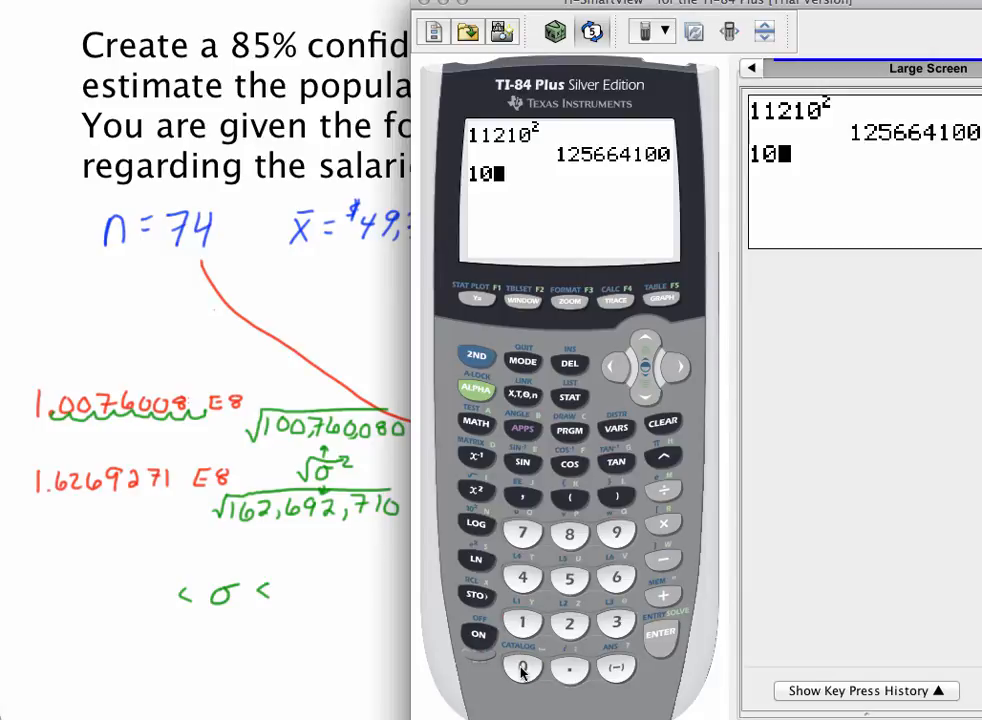
pyautogui.click(522, 668)
pyautogui.click(664, 421)
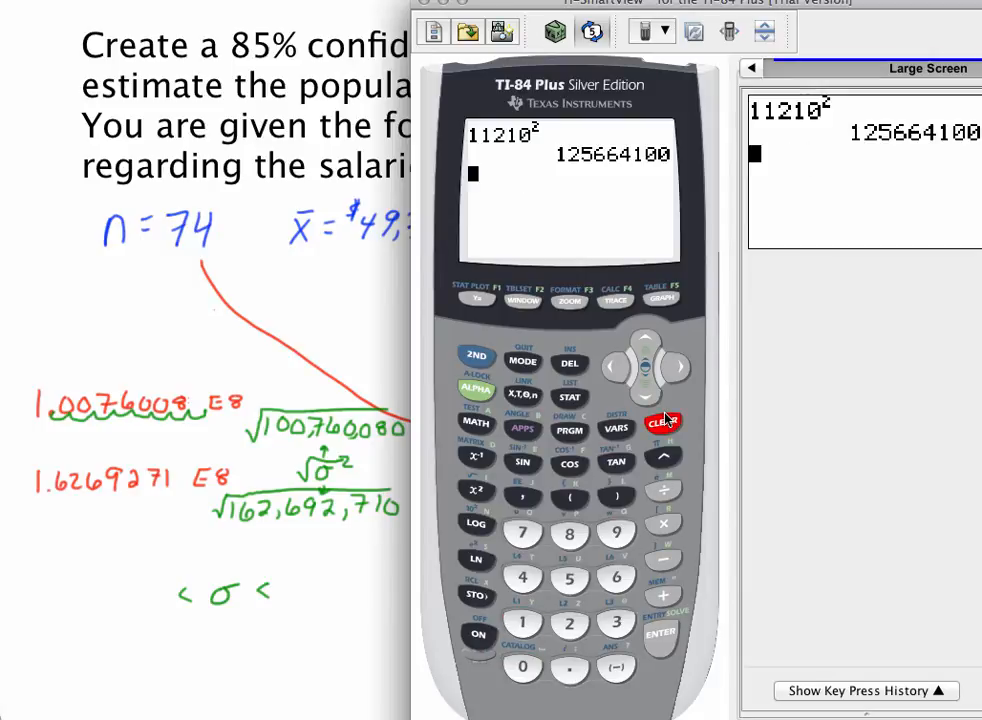
# Step: Calculate the square root of the lower variance limit, 100760080
pyautogui.click(476, 355)
pyautogui.click(474, 490)
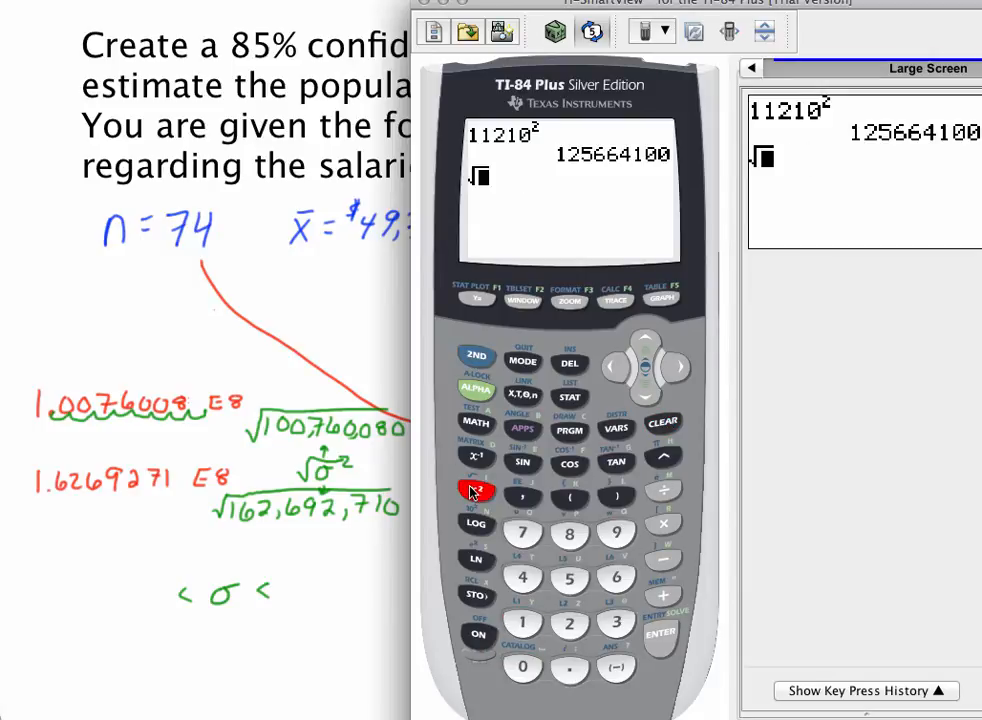
pyautogui.click(521, 626)
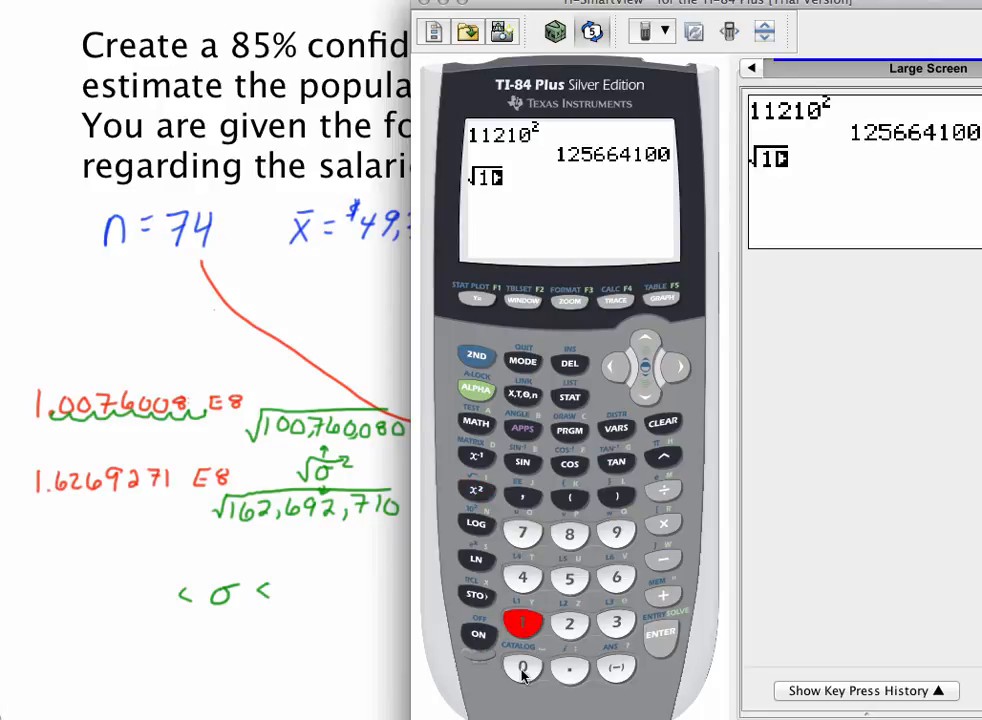
pyautogui.click(522, 668)
pyautogui.click(522, 668)
pyautogui.click(522, 668)
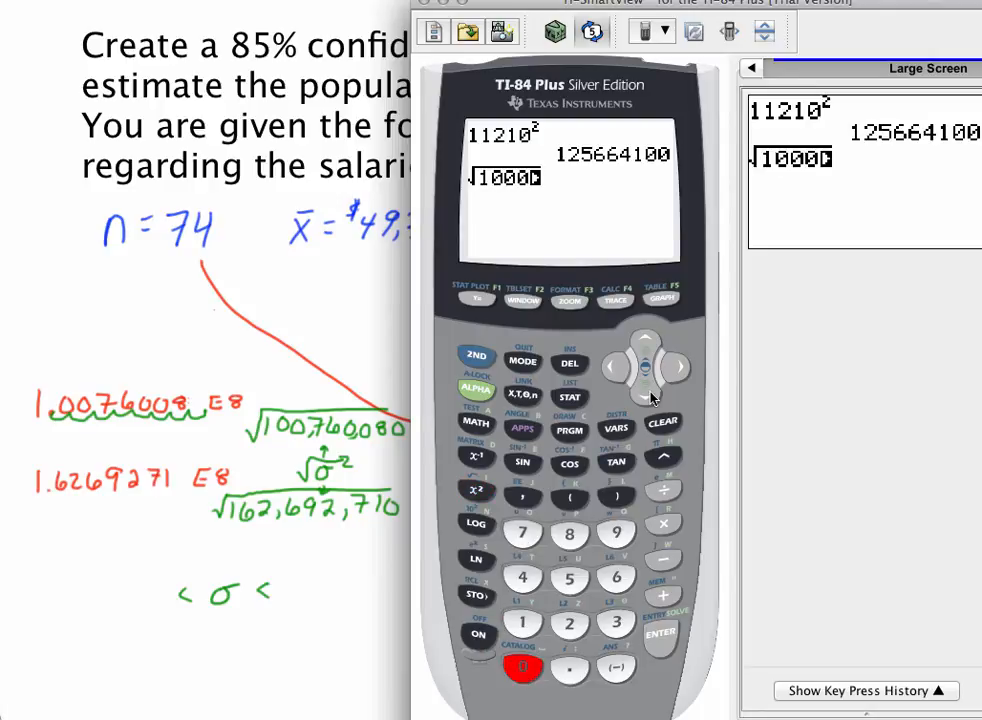
pyautogui.click(572, 366)
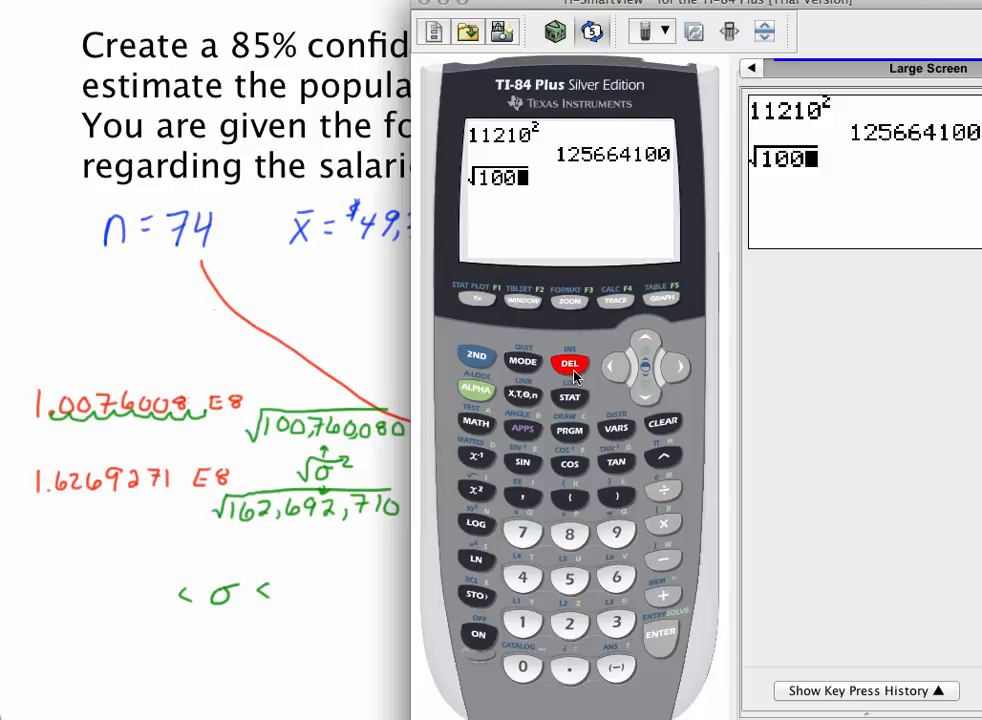
pyautogui.click(522, 533)
pyautogui.click(618, 578)
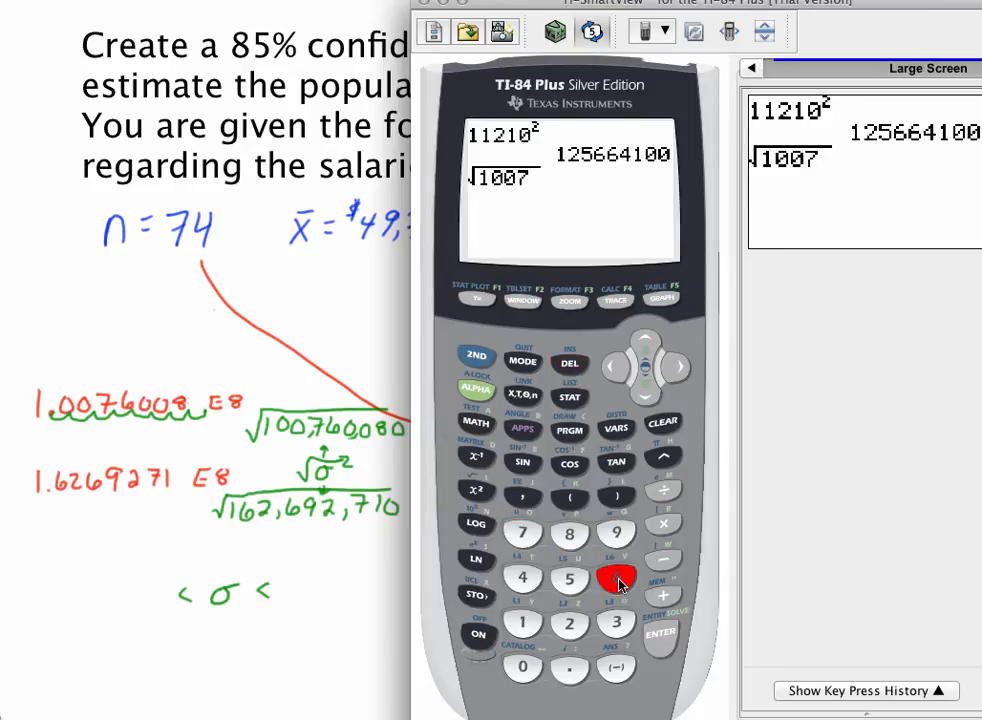
pyautogui.click(522, 668)
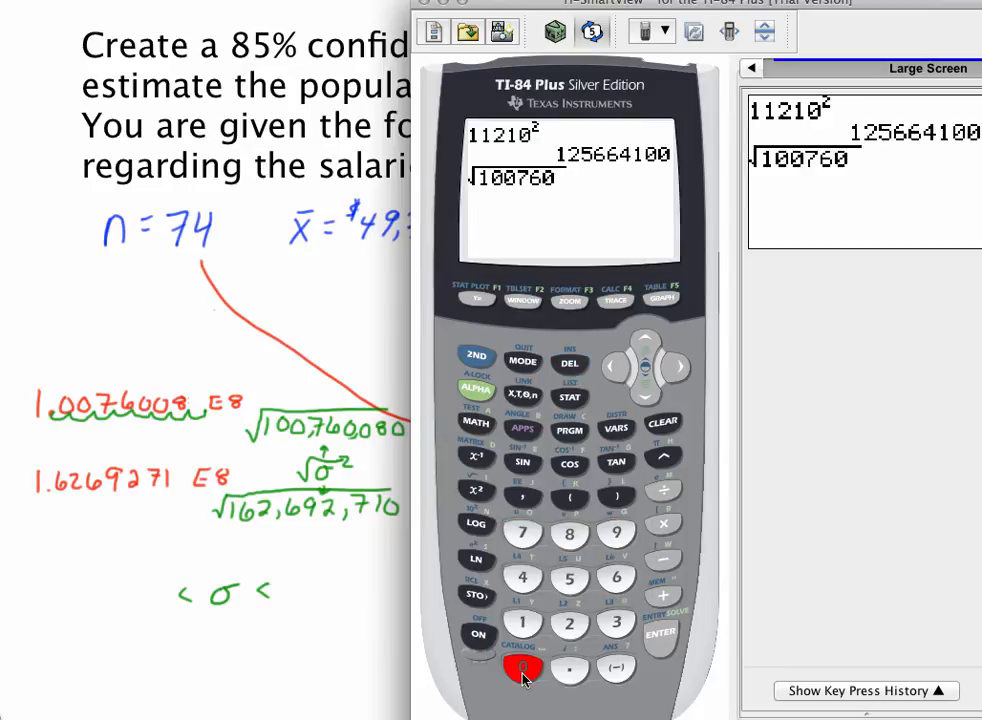
pyautogui.click(522, 670)
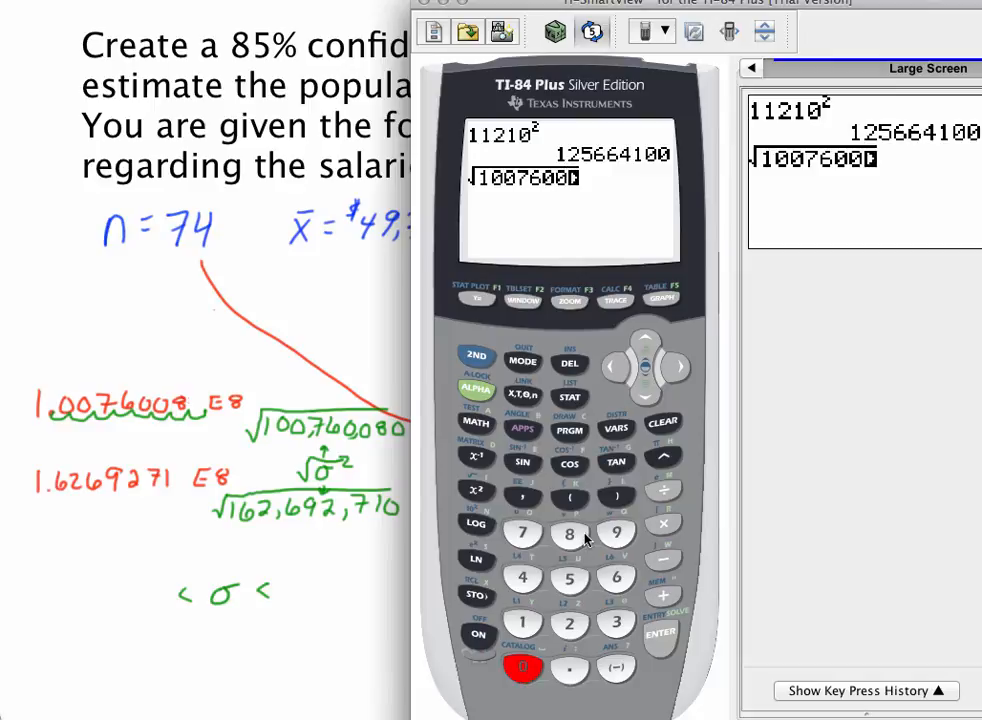
pyautogui.click(569, 533)
pyautogui.click(522, 668)
pyautogui.click(654, 634)
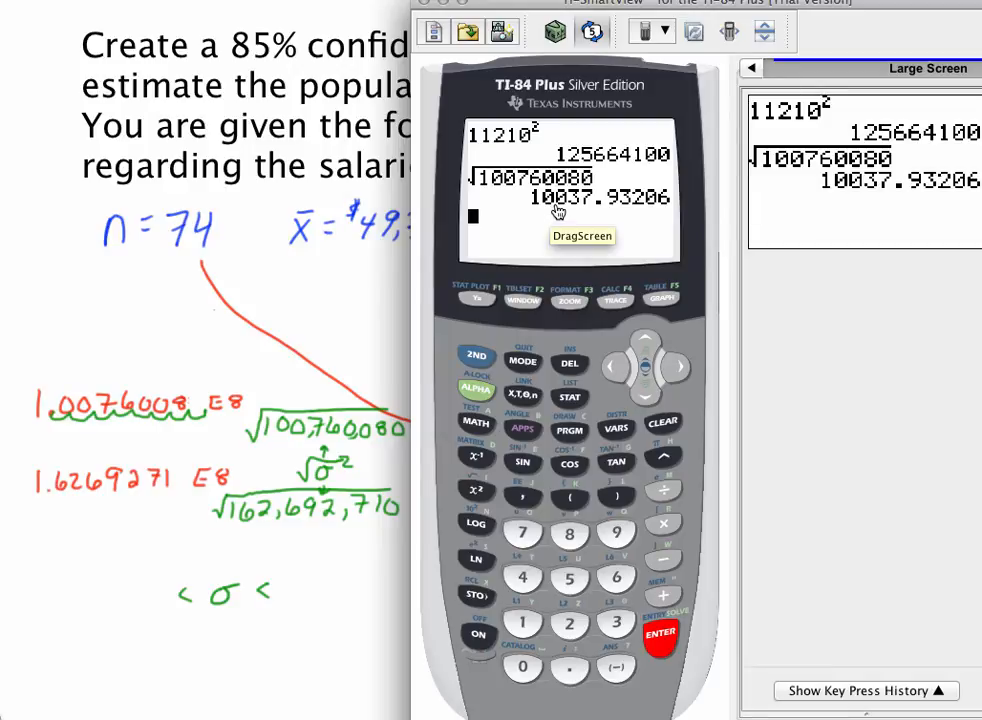
# Step: Switch back to the whiteboard and write $10,037.9 in green as the lower limit before "< σ <"
pyautogui.click(160, 612)
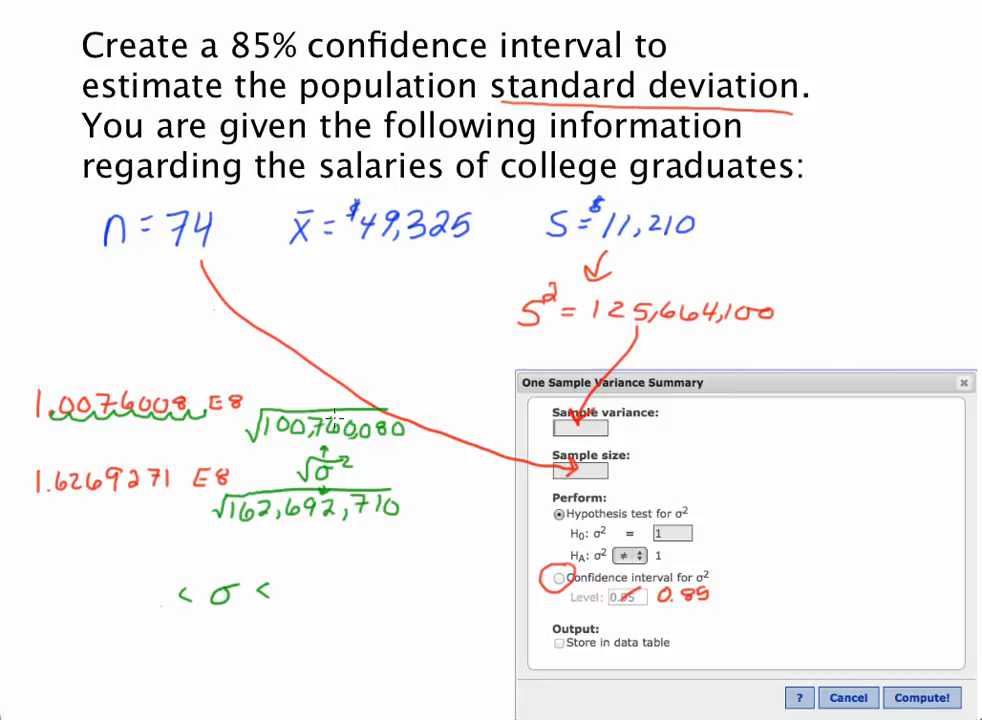
pyautogui.moveTo(45, 586)
pyautogui.mouseDown()
pyautogui.moveTo(45, 604)
pyautogui.moveTo(57, 589)
pyautogui.moveTo(66, 607)
pyautogui.moveTo(88, 586)
pyautogui.moveTo(102, 600)
pyautogui.moveTo(141, 593)
pyautogui.mouseUp()
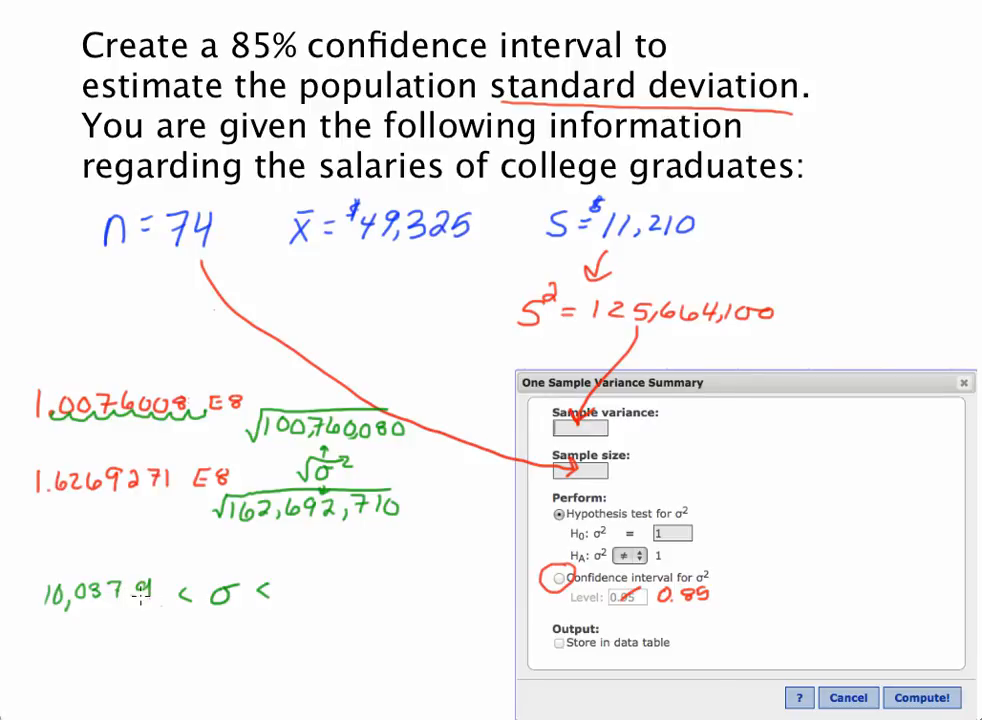
pyautogui.moveTo(33, 581); pyautogui.dragTo(29, 598)
# Step: Return to the TI-84 calculator and calculate the square root of the upper variance limit, 162692710
pyautogui.press('super+Tab')
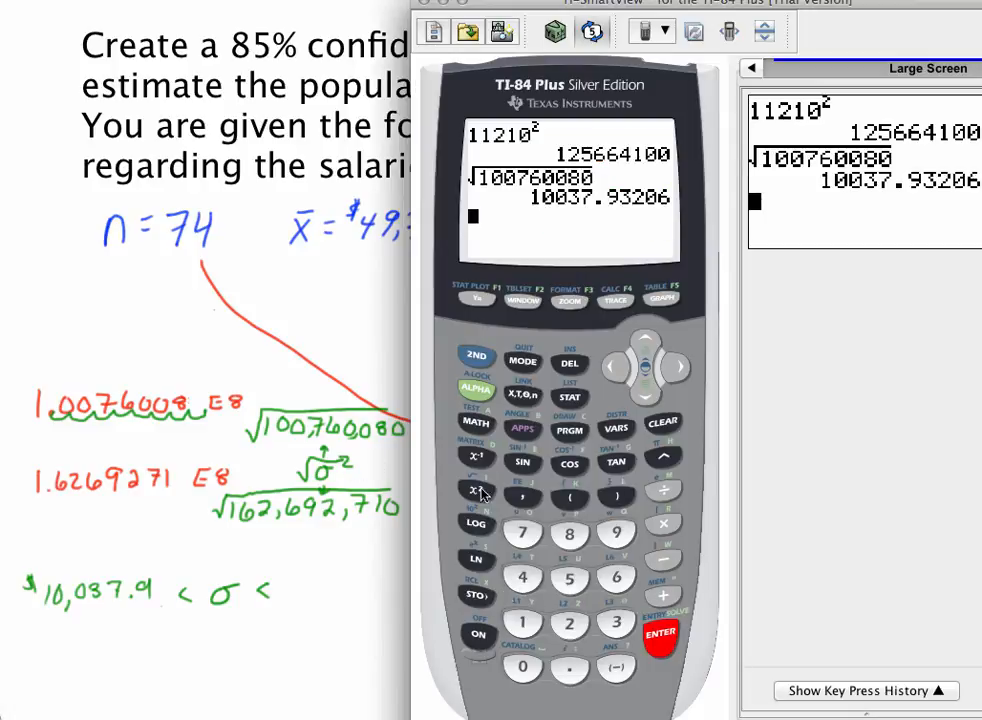
pyautogui.click(477, 355)
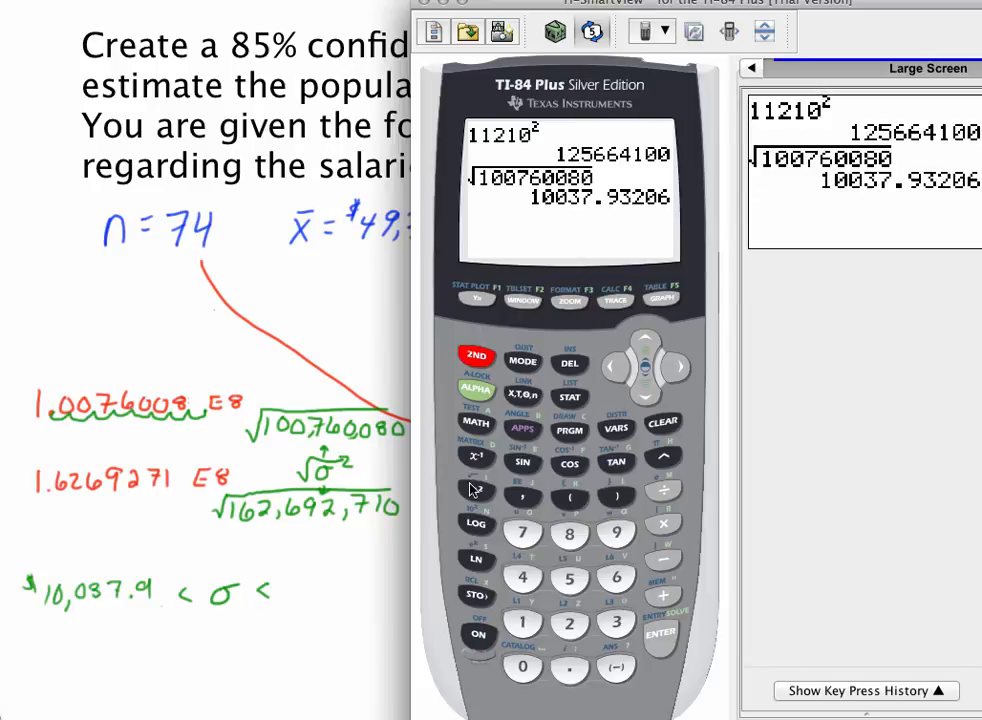
pyautogui.click(476, 489)
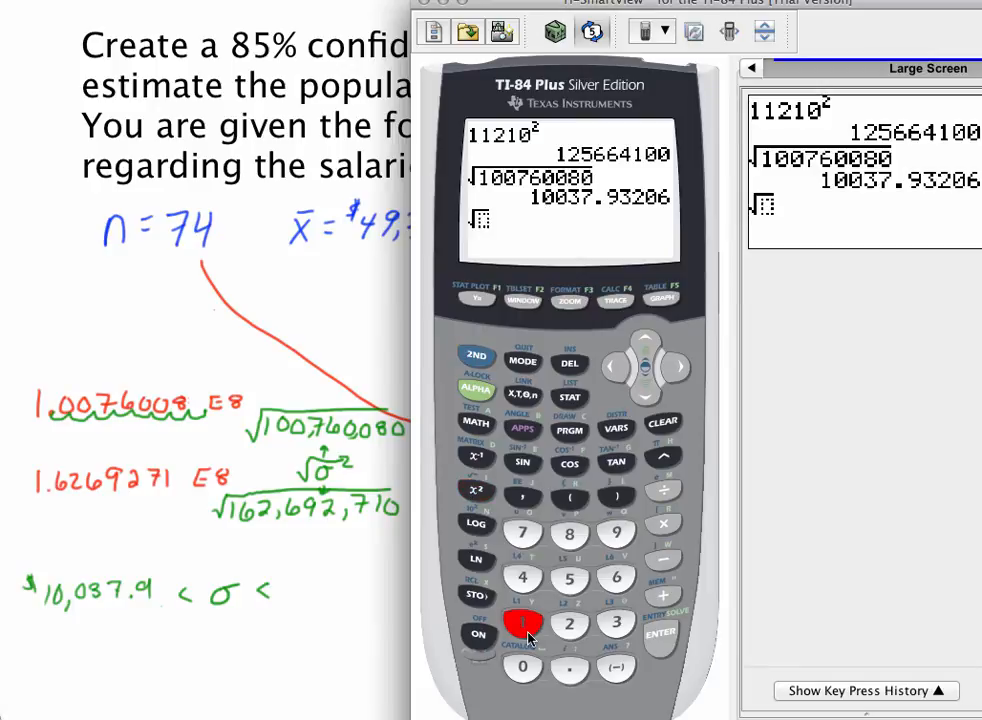
pyautogui.click(526, 632)
pyautogui.click(618, 578)
pyautogui.click(586, 625)
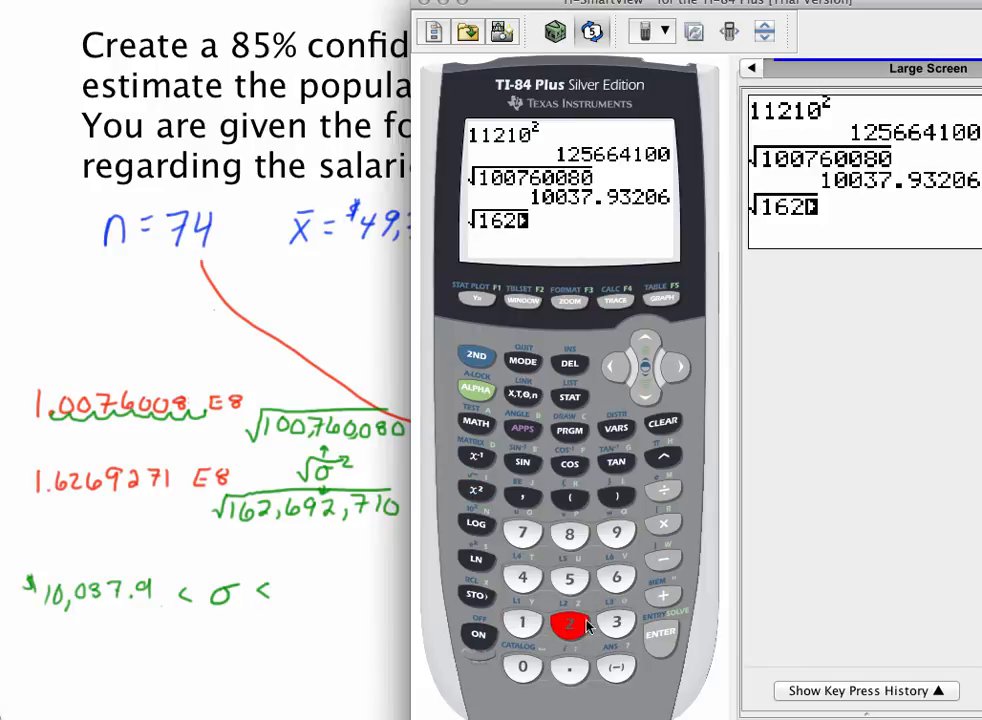
pyautogui.click(616, 578)
pyautogui.click(616, 533)
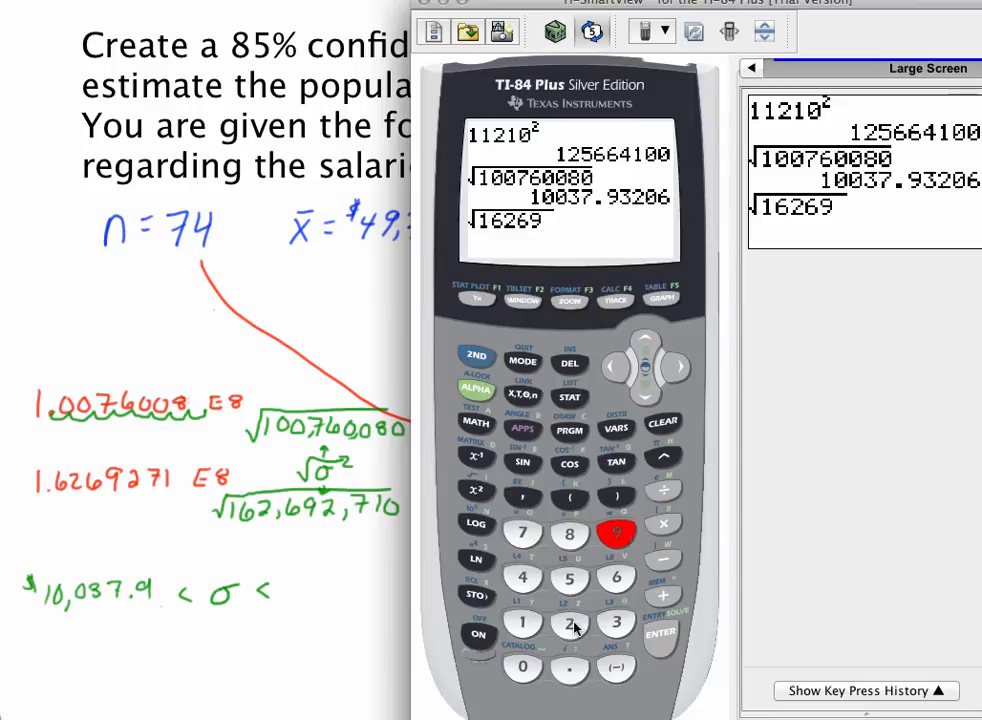
pyautogui.click(572, 625)
pyautogui.click(522, 533)
pyautogui.click(522, 624)
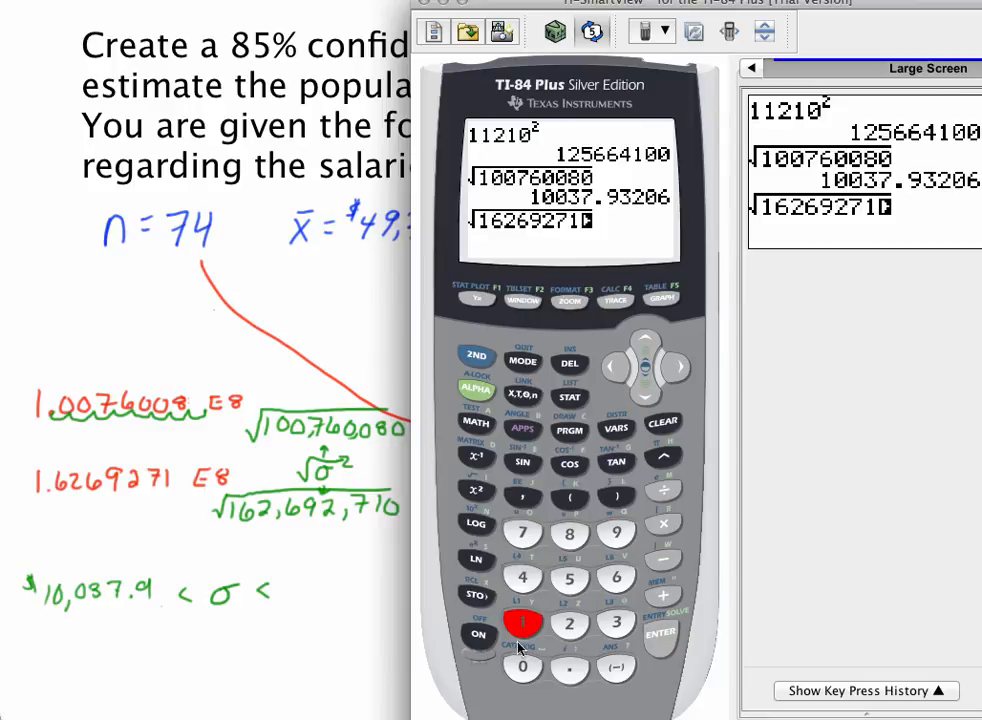
pyautogui.click(522, 666)
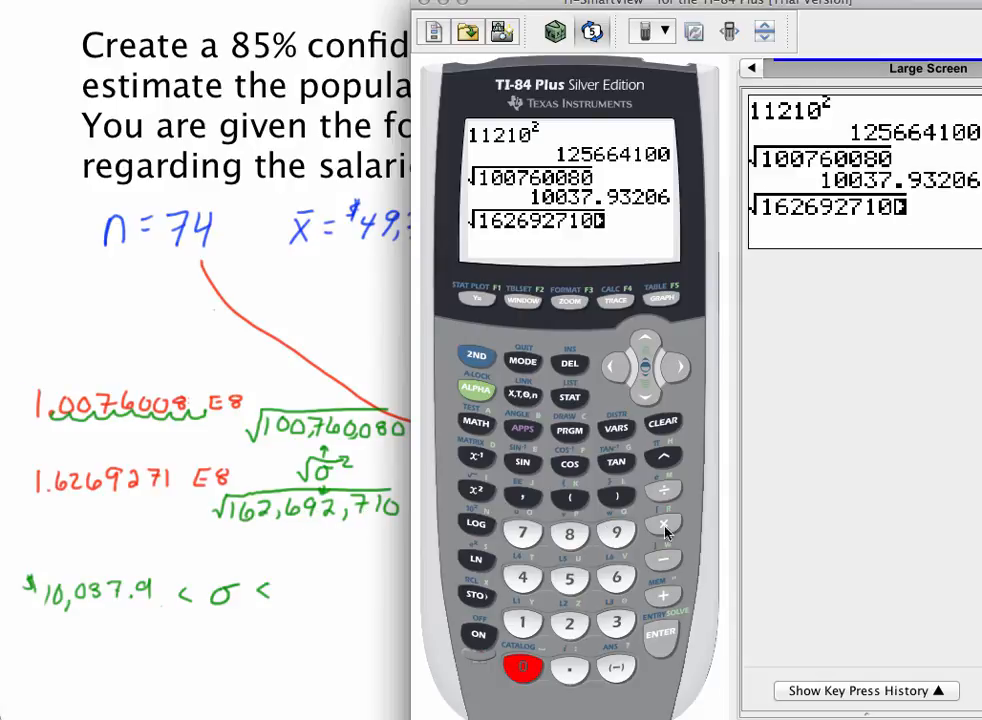
pyautogui.click(660, 633)
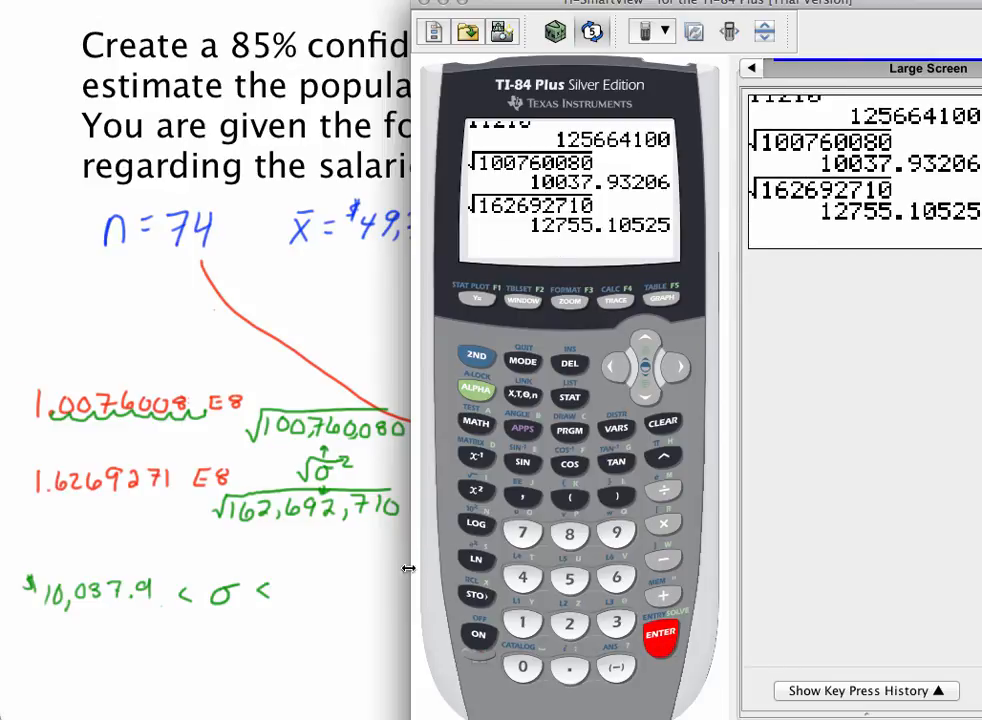
# Step: Switch back to the whiteboard and write $12,755.1 in green as the upper limit after "< σ <"
pyautogui.click(320, 614)
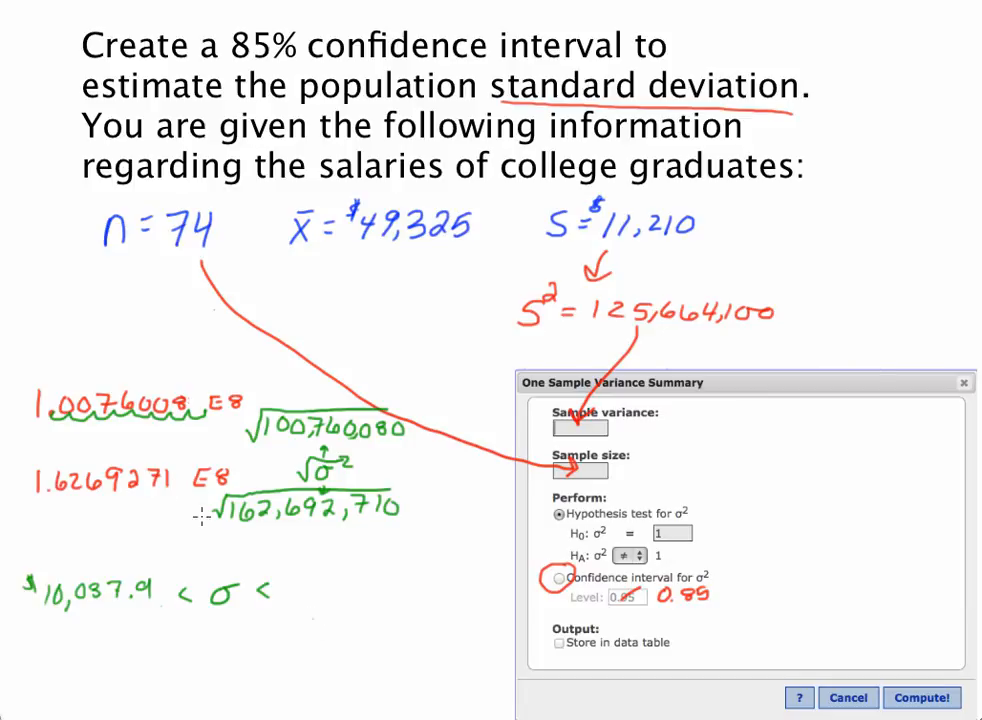
pyautogui.moveTo(293, 577)
pyautogui.mouseDown()
pyautogui.moveTo(289, 604)
pyautogui.moveTo(321, 604)
pyautogui.mouseUp()
pyautogui.moveTo(330, 578)
pyautogui.mouseDown()
pyautogui.moveTo(340, 600)
pyautogui.moveTo(401, 594)
pyautogui.mouseUp()
pyautogui.click(387, 592)
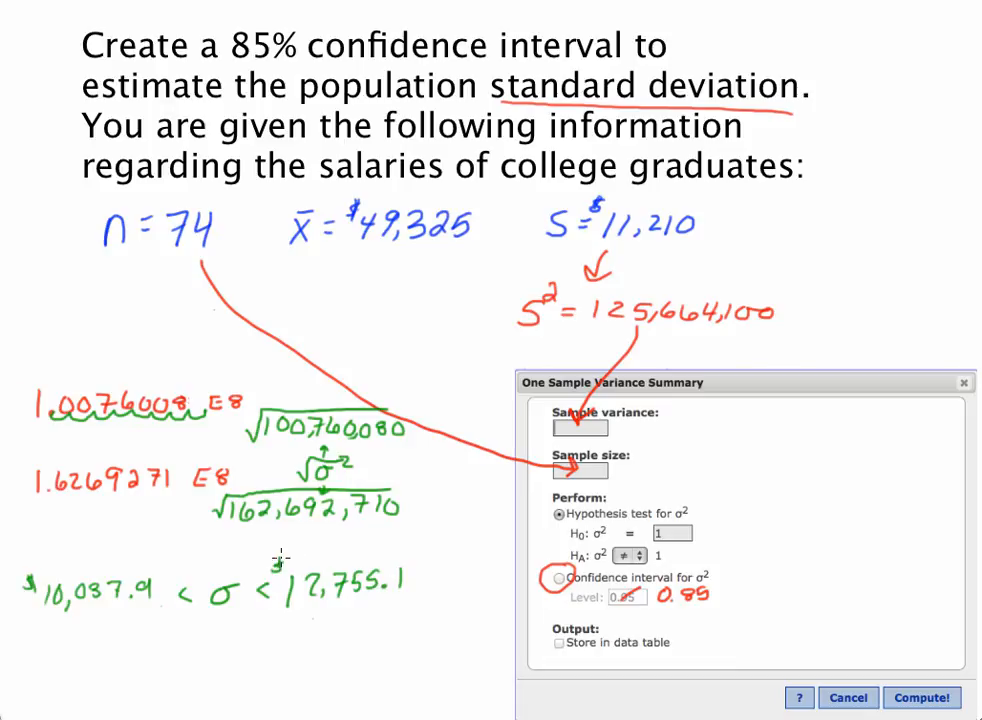
pyautogui.moveTo(279, 557); pyautogui.dragTo(279, 572)
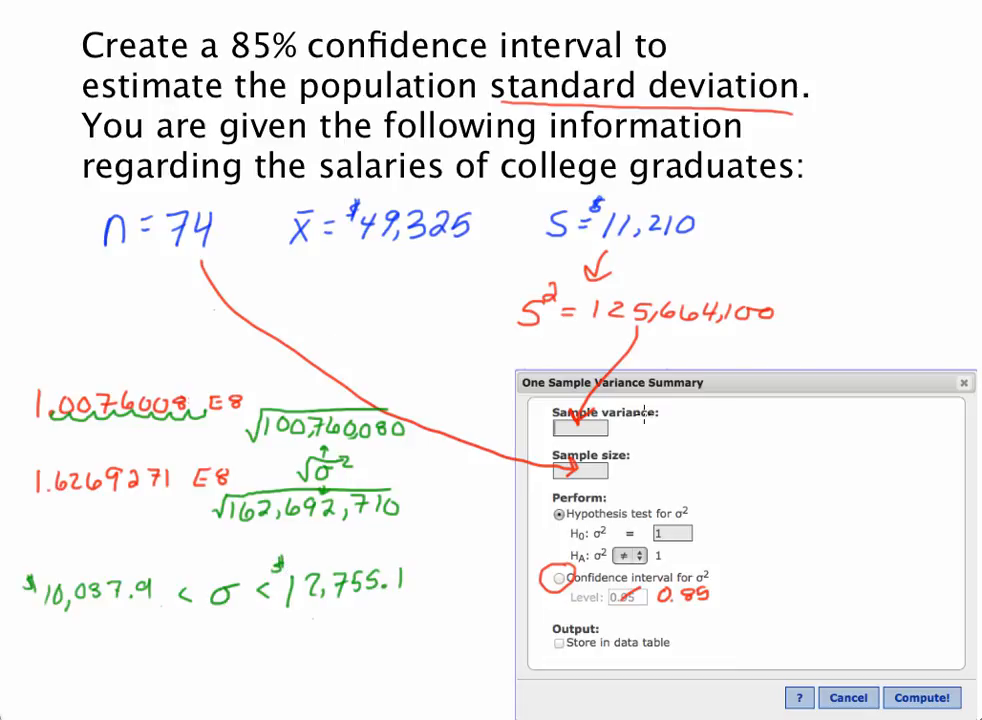